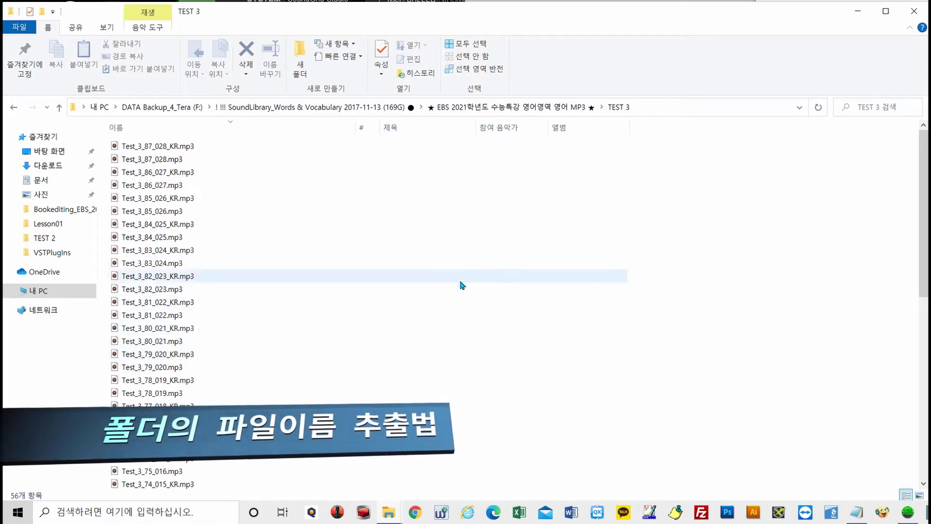
# - Select all the MP3 files in the TEST 3 folder and copy their full paths
pyautogui.click(509, 263)
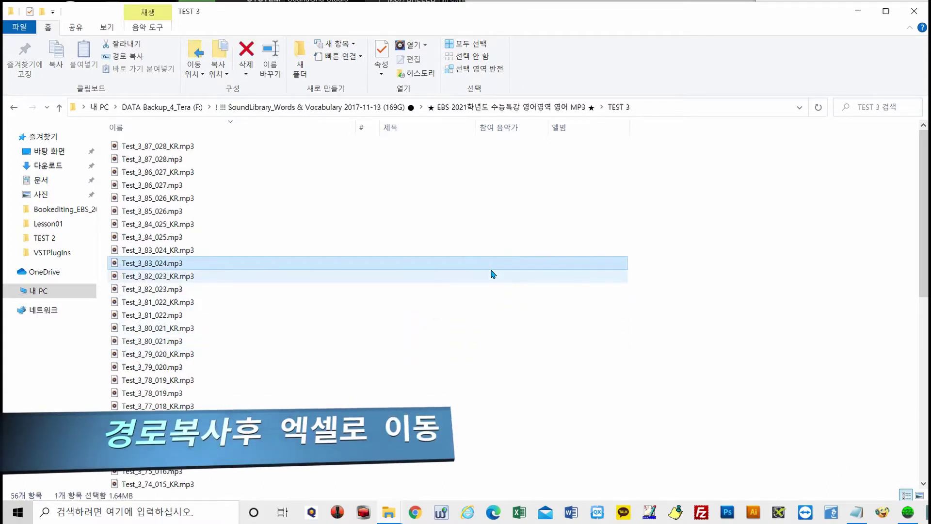
pyautogui.hotkey('ctrl', 'a')
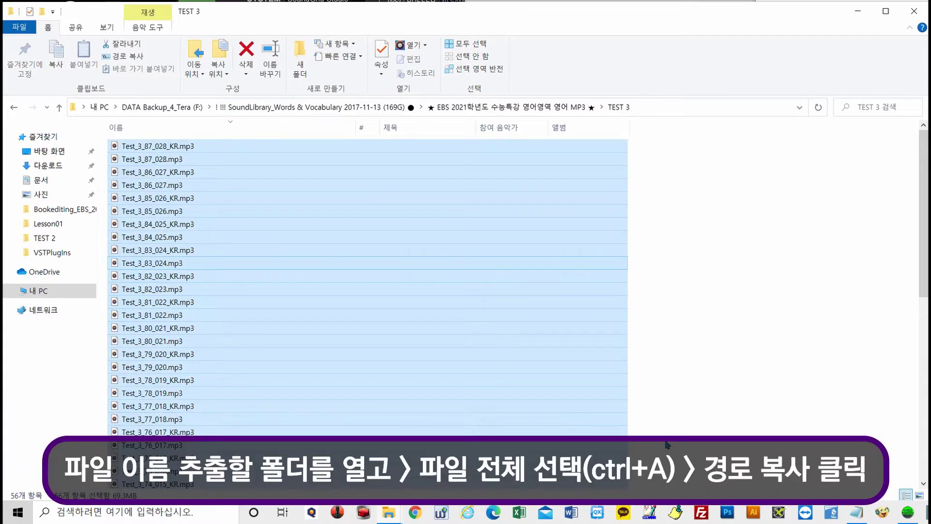
pyautogui.click(130, 56)
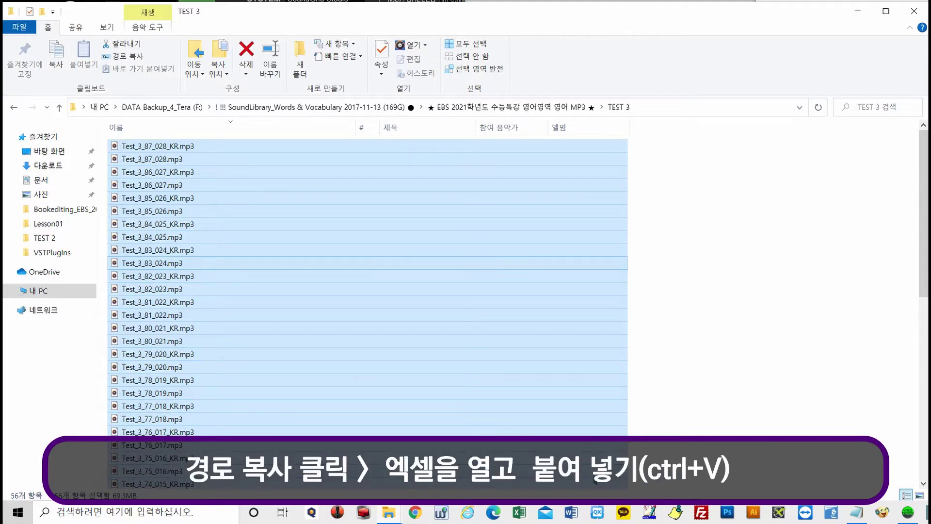
# - Switch to Excel and create a new blank workbook
pyautogui.click(519, 511)
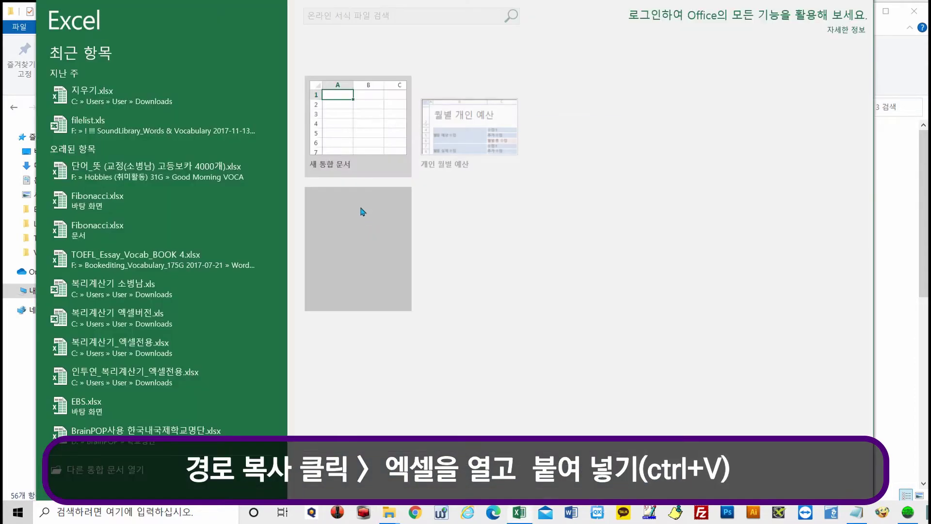
pyautogui.click(349, 119)
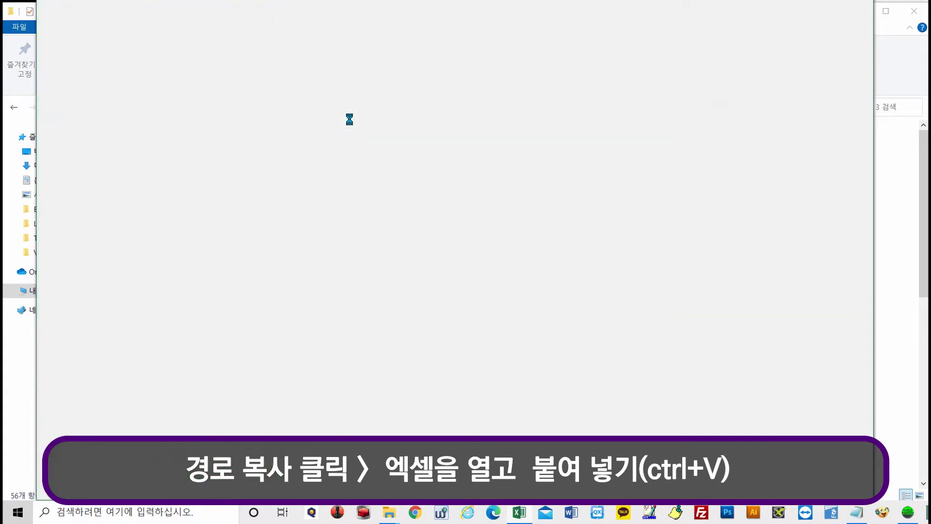
pyautogui.click(349, 119)
# - Paste the copied file paths as Unicode text into column A, starting at cell A1
pyautogui.click(79, 124)
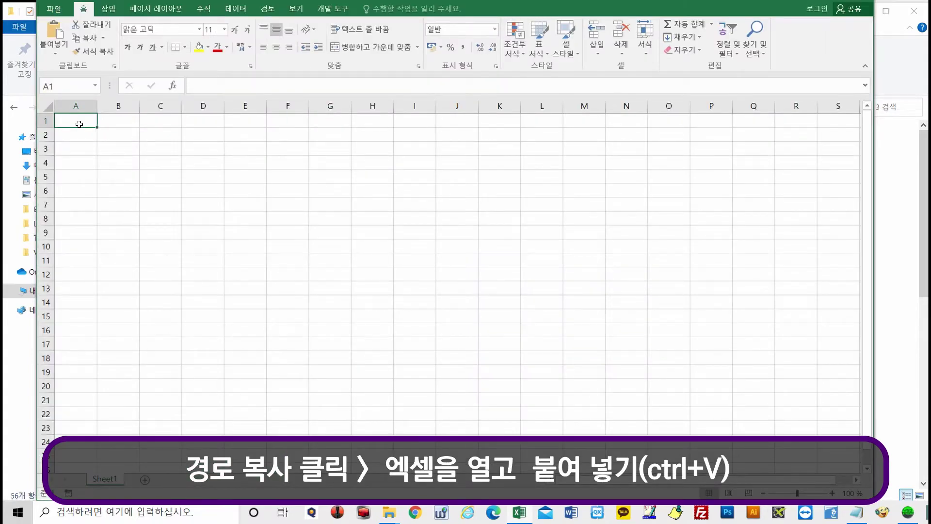
pyautogui.rightClick(79, 126)
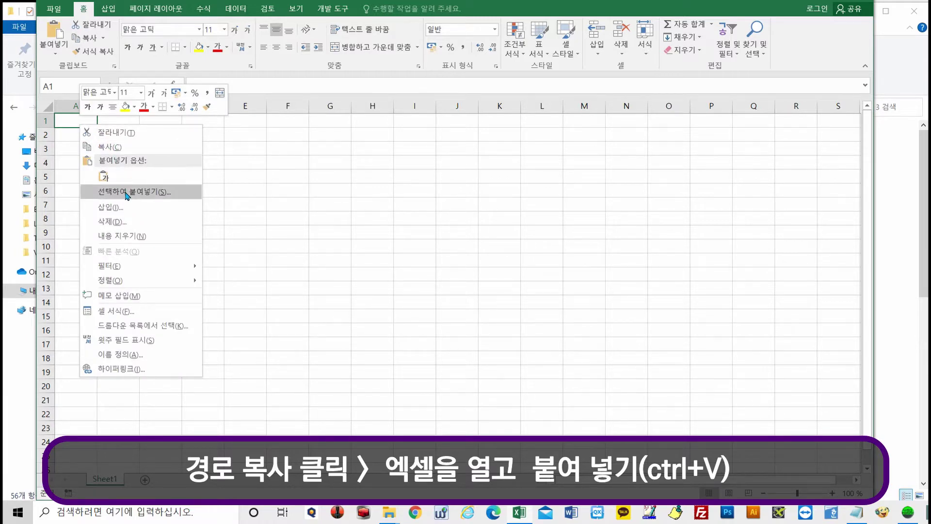
pyautogui.click(127, 192)
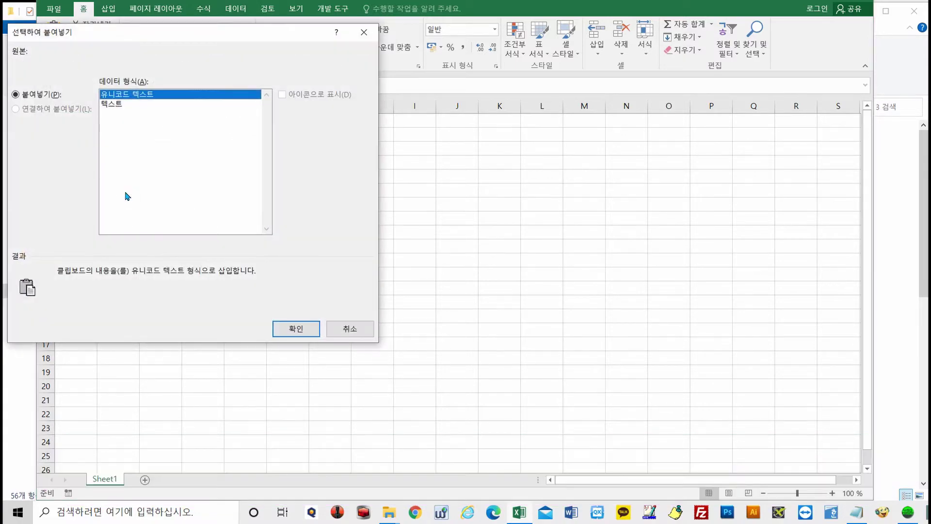
pyautogui.click(295, 328)
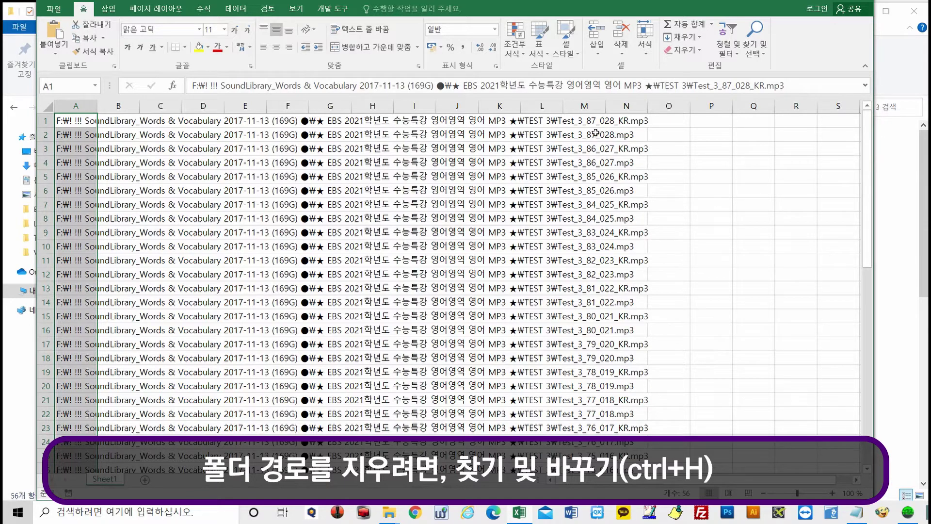
# - Open Find and Replace and copy the part of the path that precedes "TEST 3₩" from cell A1
pyautogui.click(708, 186)
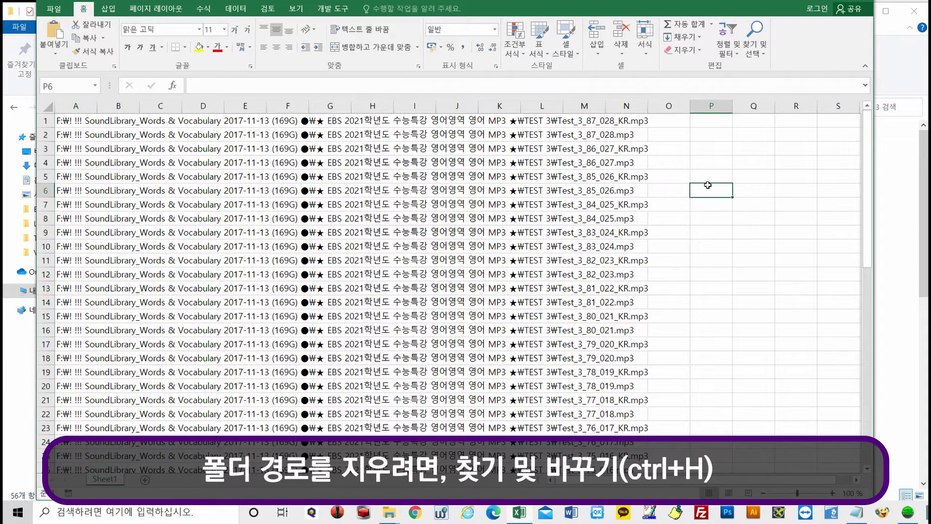
pyautogui.moveTo(582, 1); pyautogui.dragTo(559, 12)
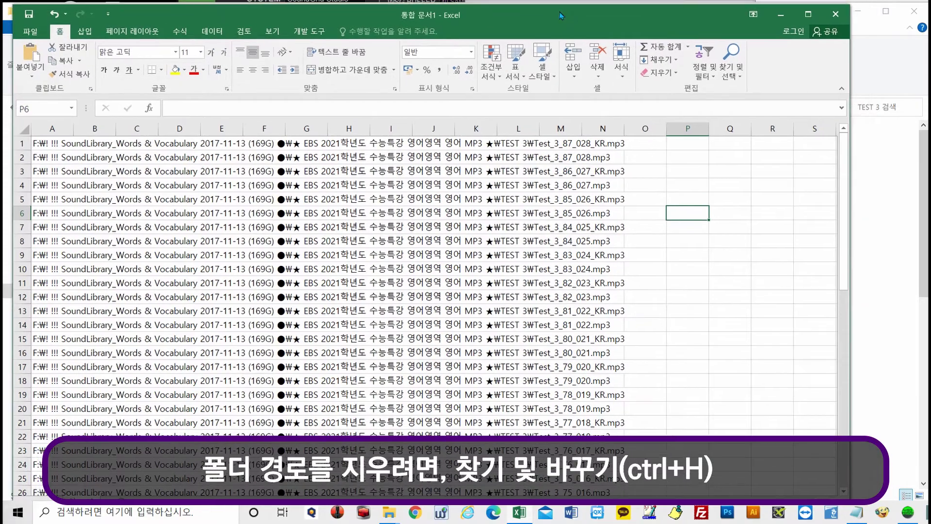
pyautogui.click(748, 179)
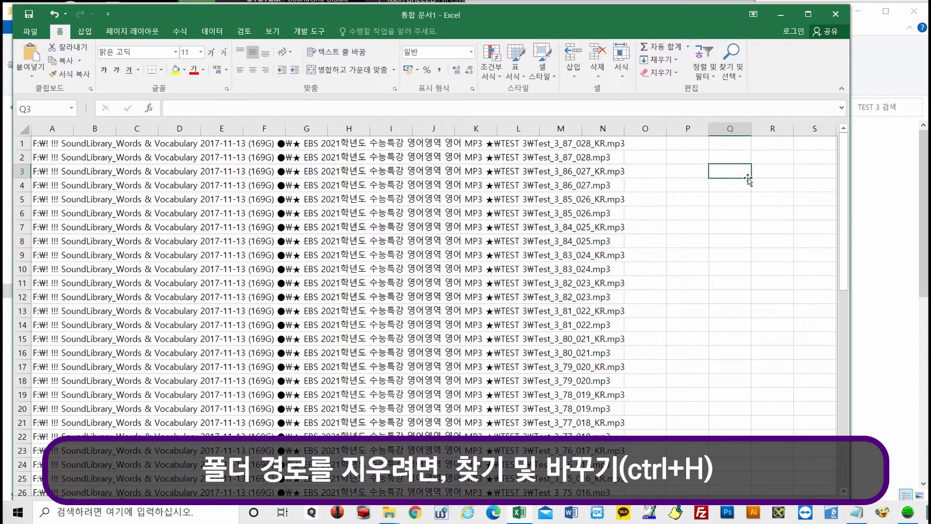
pyautogui.hotkey('ctrl', 'h')
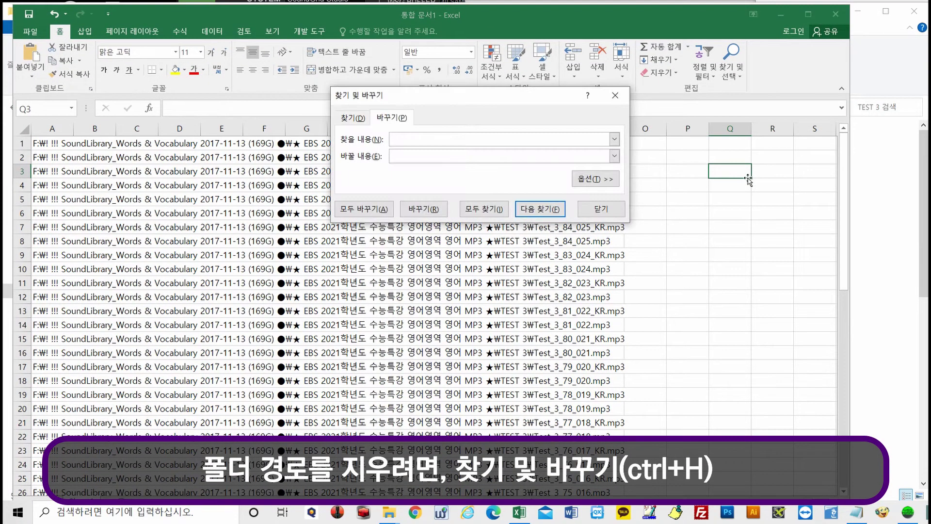
pyautogui.click(40, 144)
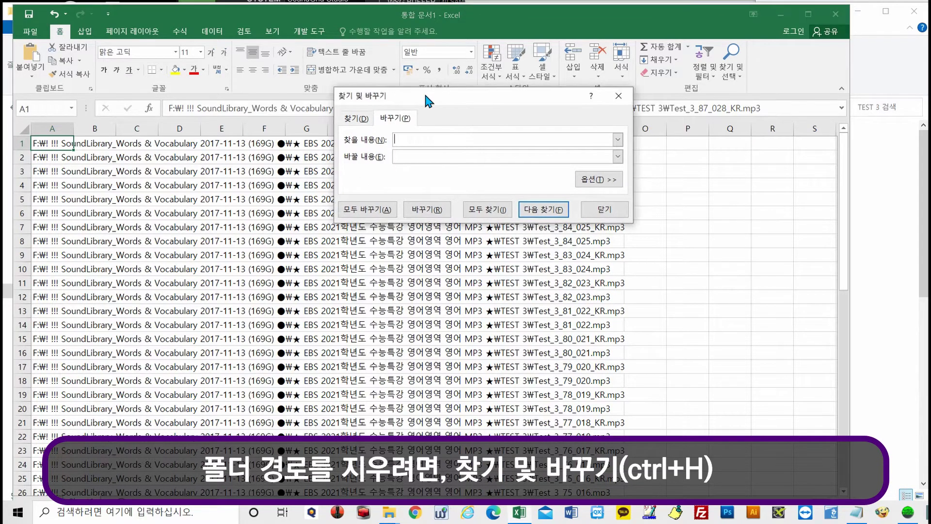
pyautogui.moveTo(423, 96); pyautogui.dragTo(460, 244)
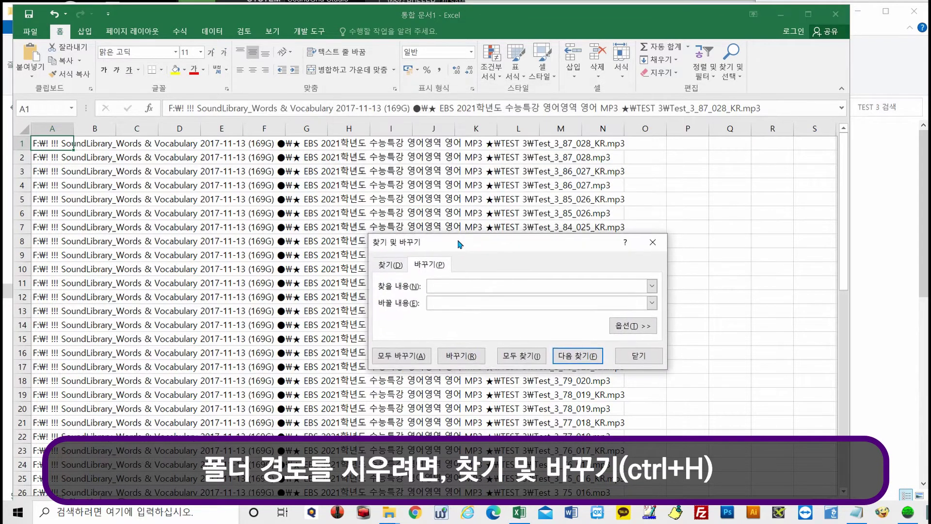
pyautogui.click(169, 108)
pyautogui.moveTo(169, 107); pyautogui.dragTo(634, 107)
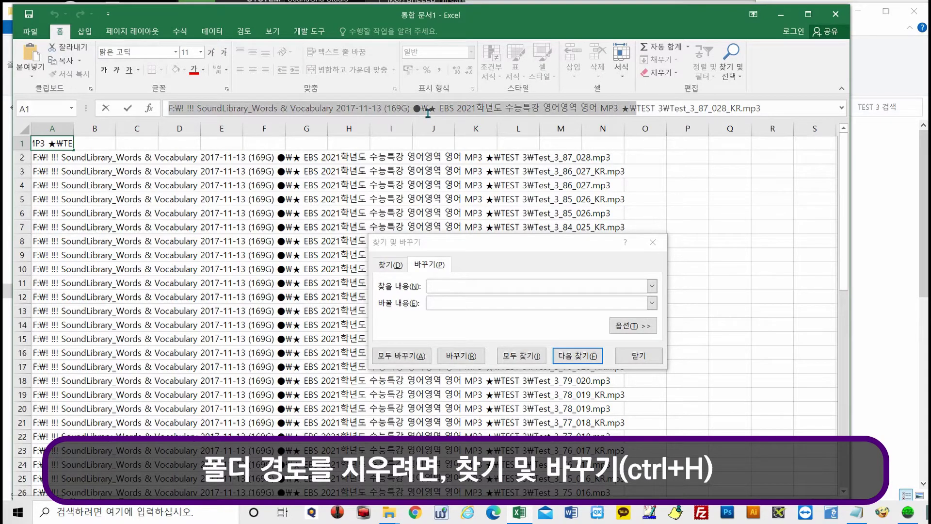
pyautogui.rightClick(428, 115)
pyautogui.click(459, 134)
# - Replace every occurrence of the copied folder path, ending in "EBS 2021학년도 수능특강 영어영역 영어 MP3 ★₩", with nothing and close Find and Replace
pyautogui.click(457, 283)
pyautogui.rightClick(457, 284)
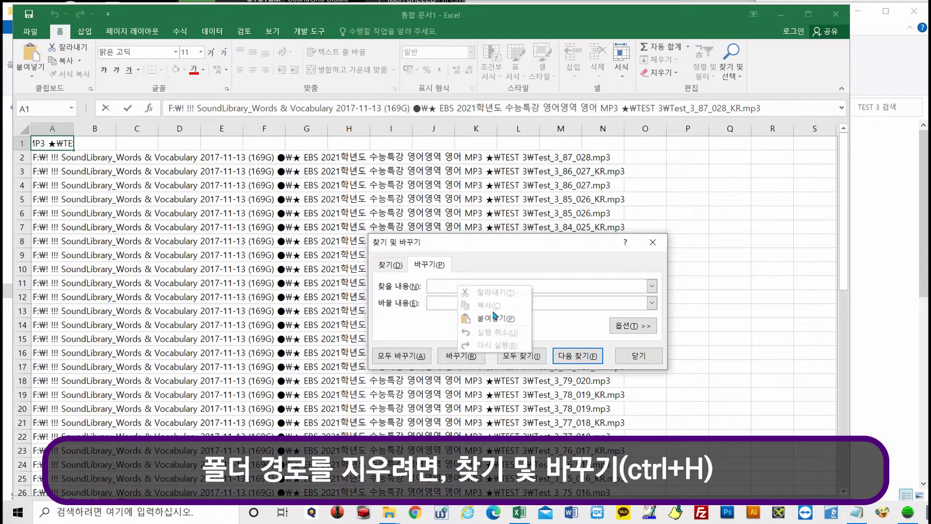
pyautogui.click(493, 319)
pyautogui.click(456, 304)
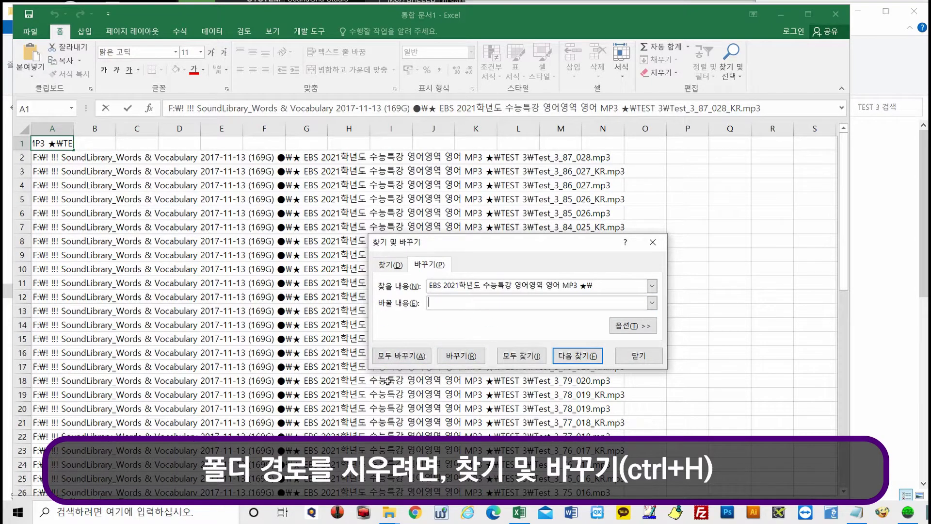
pyautogui.click(401, 356)
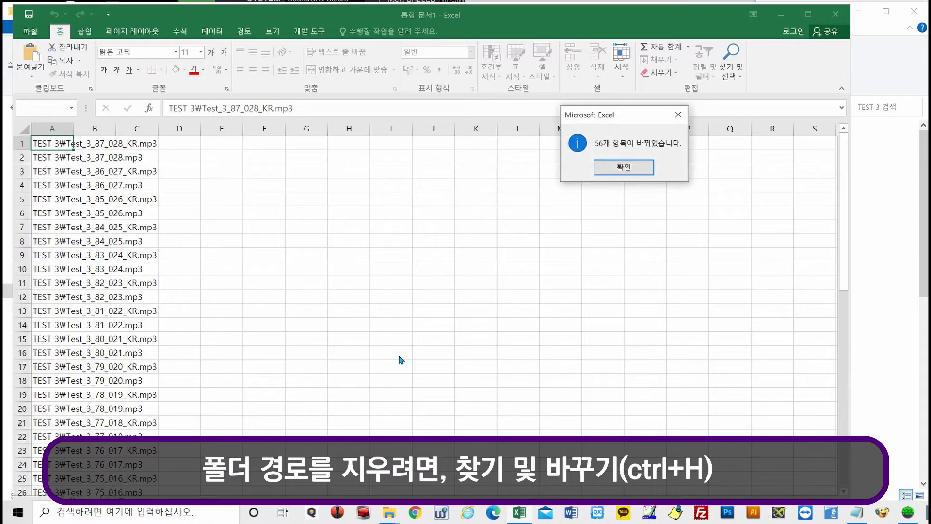
pyautogui.click(623, 167)
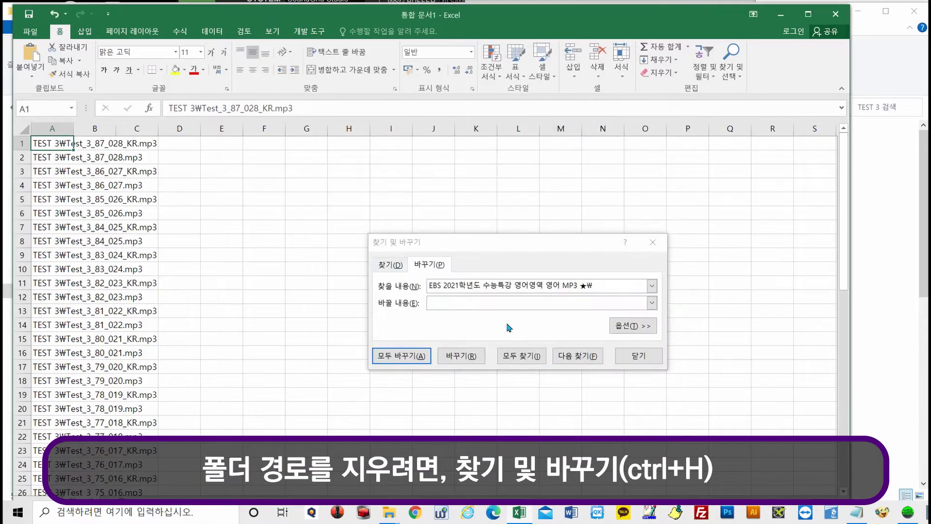
pyautogui.moveTo(525, 16); pyautogui.dragTo(734, 19)
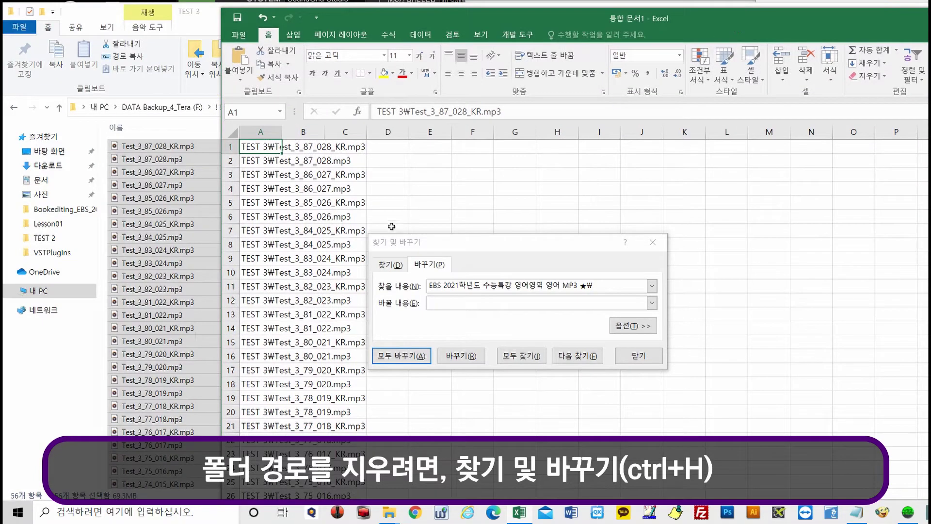
pyautogui.click(652, 242)
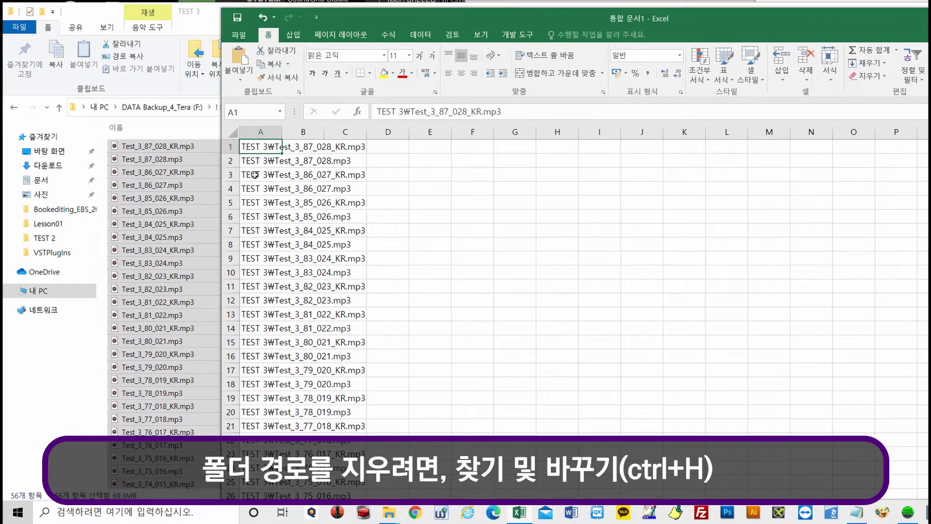
# - Copy the remaining folder prefix "TEST 3₩" from the content of cell A1
pyautogui.click(408, 112)
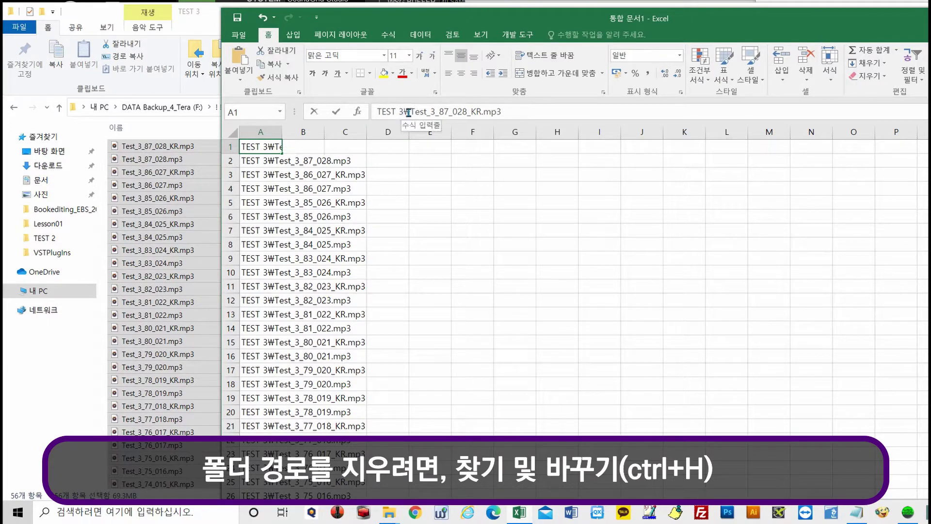
pyautogui.moveTo(409, 112); pyautogui.dragTo(359, 119)
pyautogui.hotkey('ctrl', 'c')
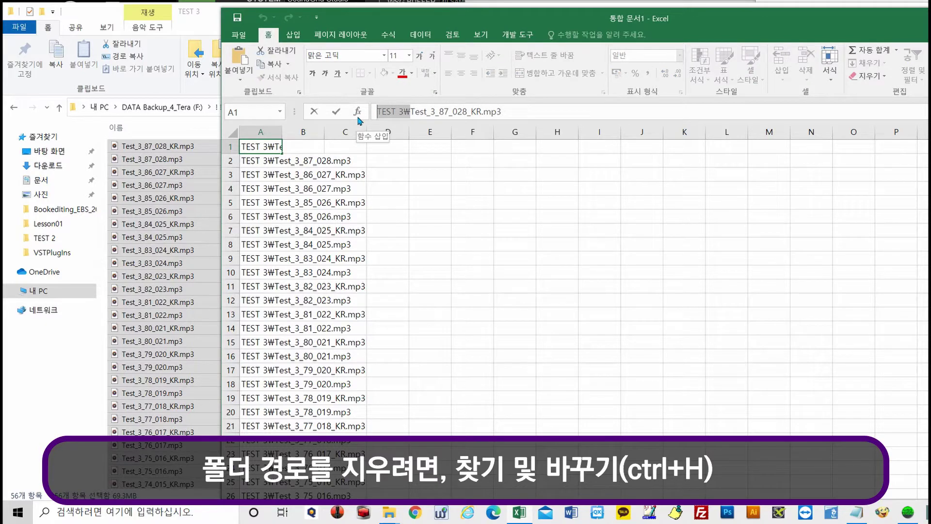
pyautogui.click(534, 185)
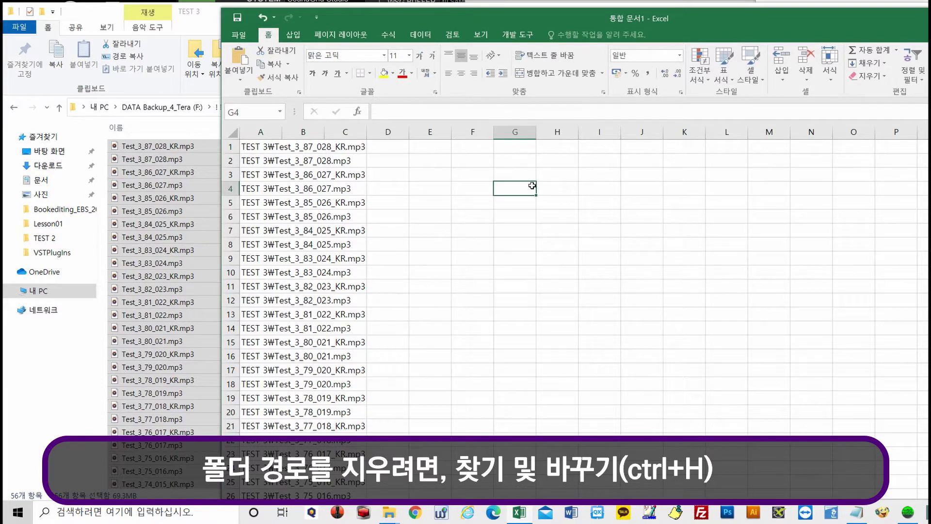
# - Replace all occurrences of "TEST 3₩" in the sheet with nothing so only file names remain, and close Find and Replace
pyautogui.hotkey('ctrl', 'h')
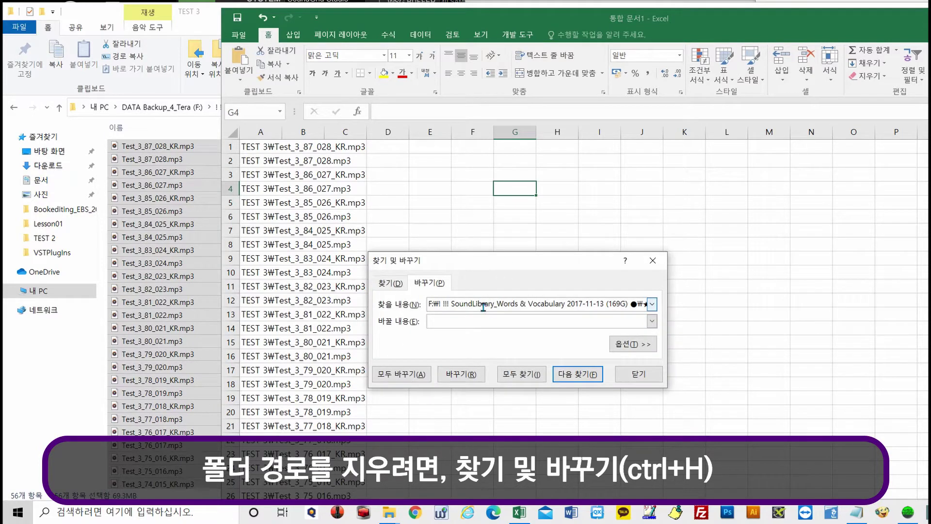
pyautogui.hotkey('ctrl', 'v')
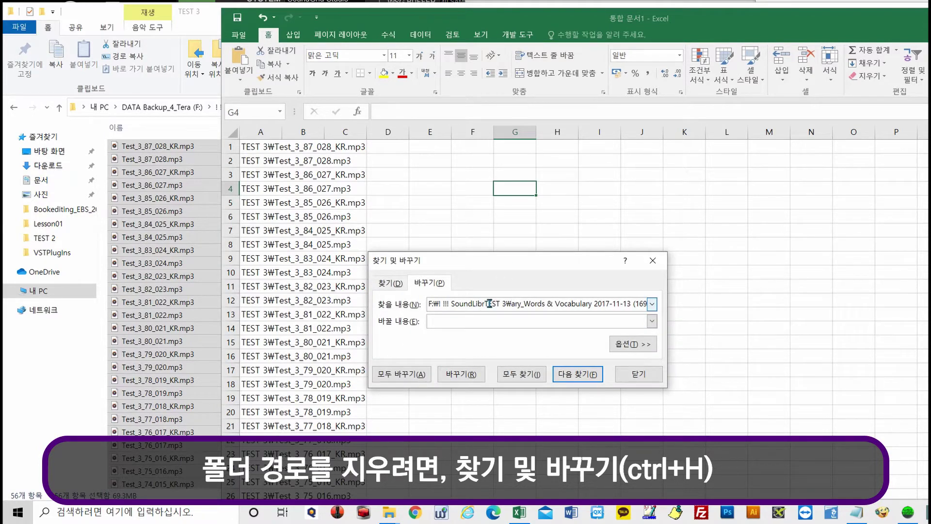
pyautogui.moveTo(429, 306); pyautogui.dragTo(697, 312)
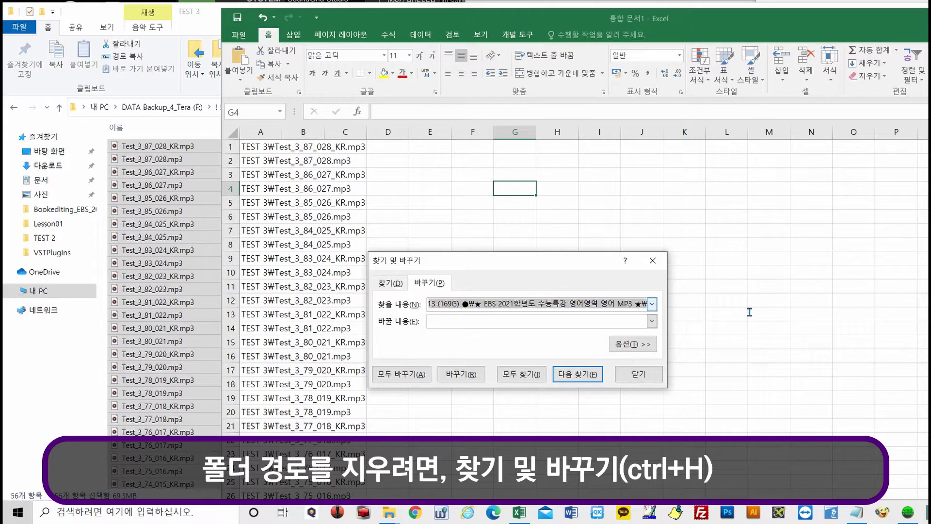
pyautogui.press('Delete')
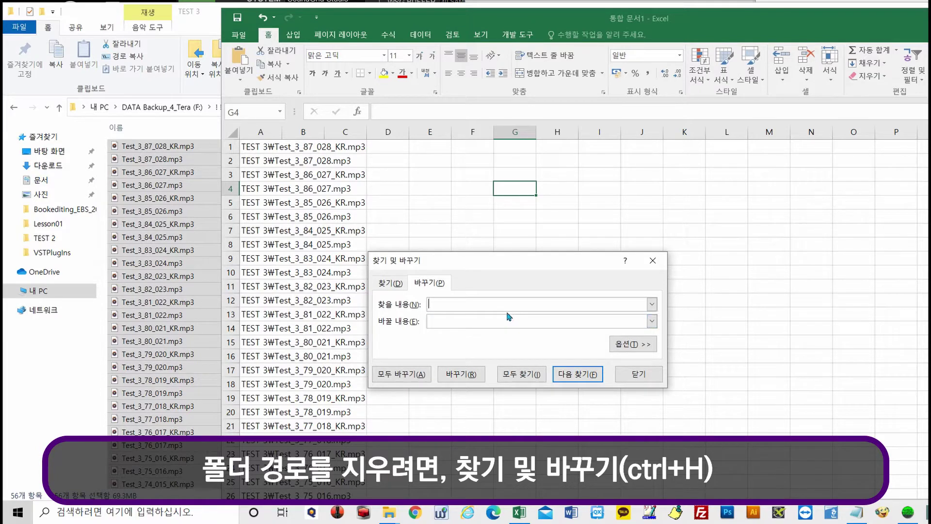
pyautogui.hotkey('ctrl', 'v')
pyautogui.click(412, 373)
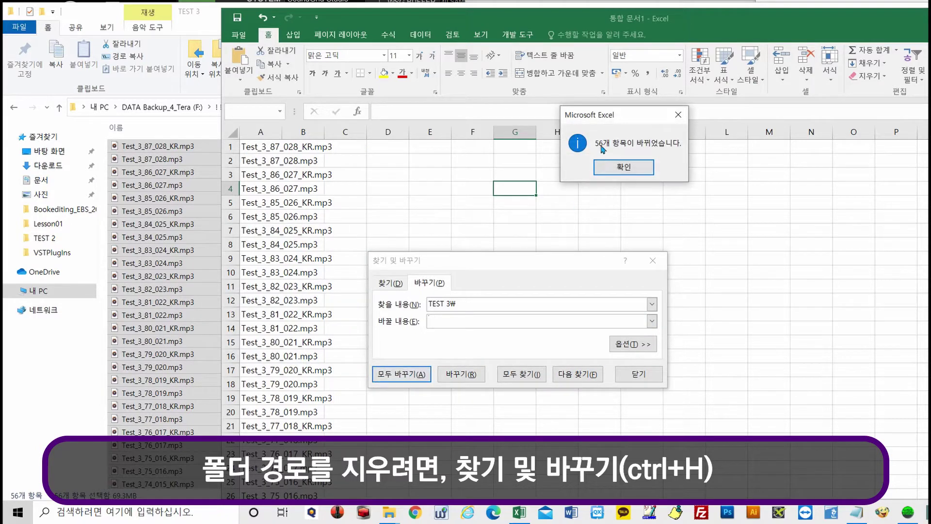
pyautogui.click(626, 166)
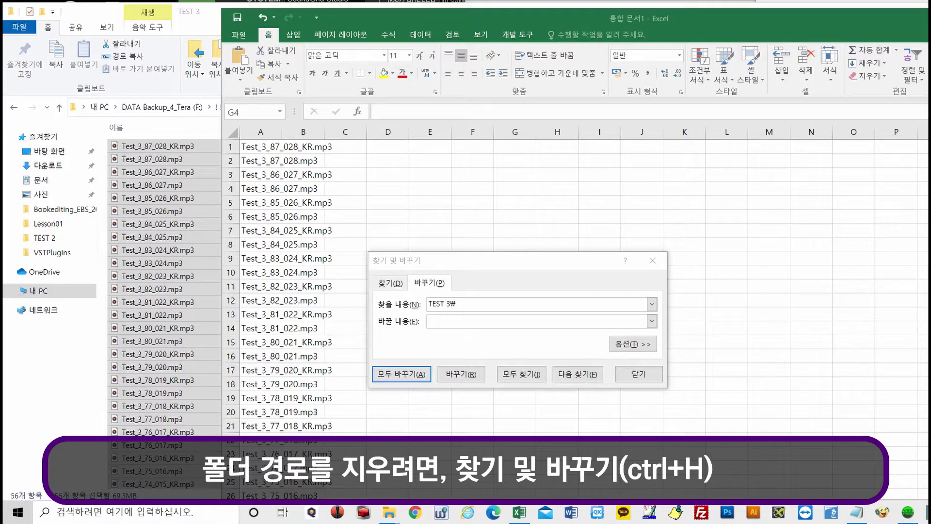
pyautogui.press('Escape')
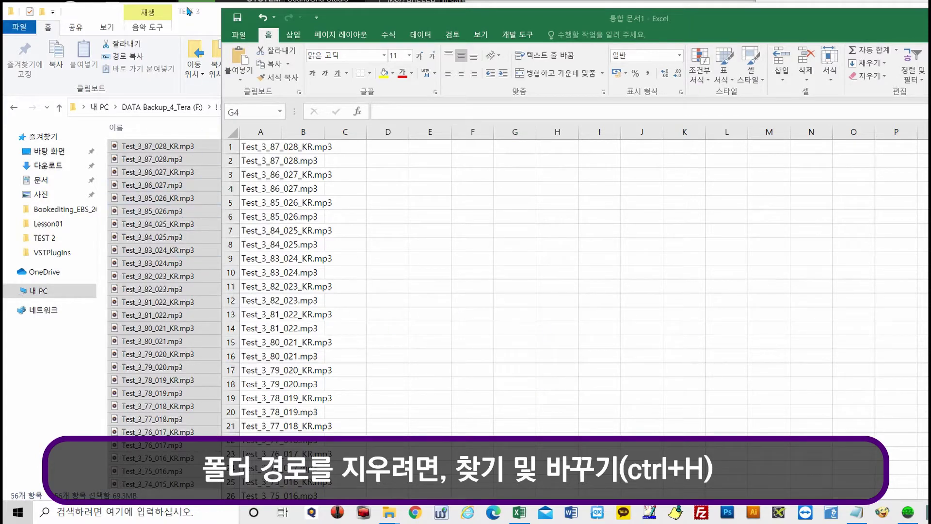
# - Check the original files in the TEST 3 folder against the extracted list and return to the workbook
pyautogui.click(204, 17)
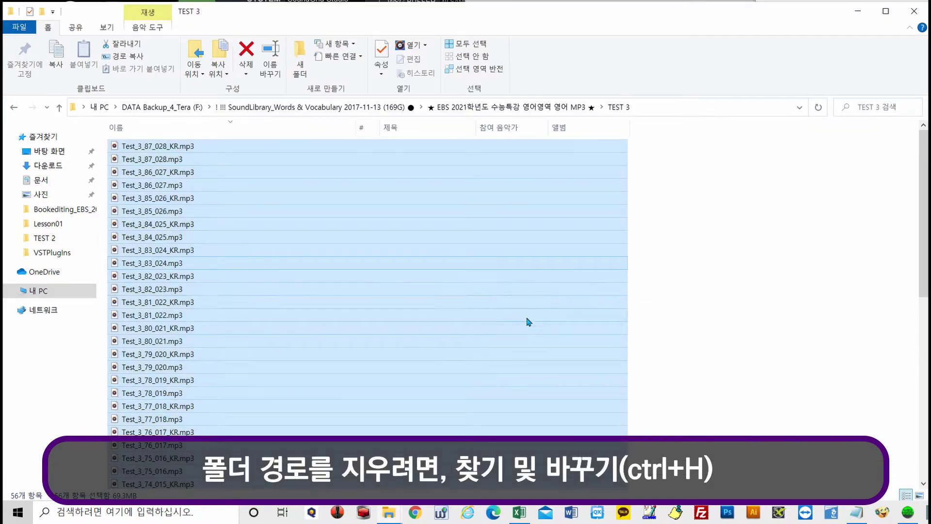
pyautogui.hotkey('alt', 'Tab')
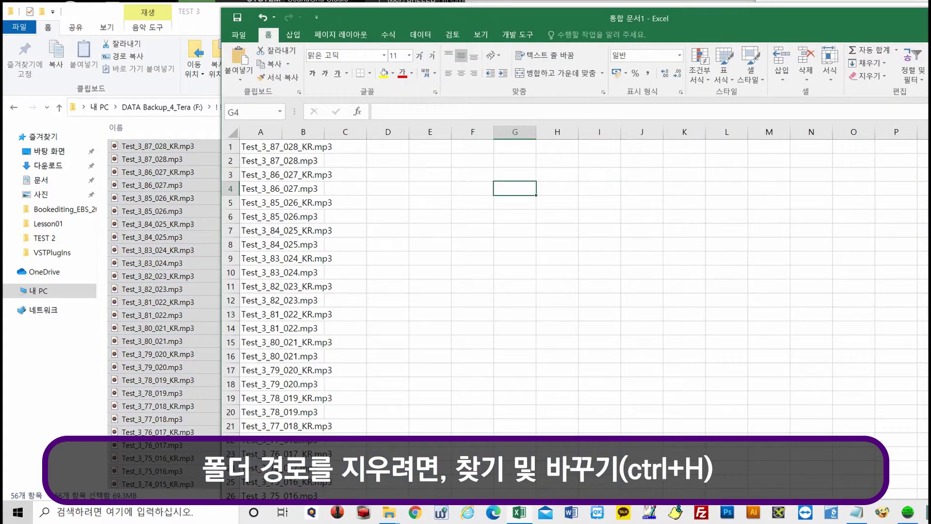
# - Insert an empty column before the file name list in column A
pyautogui.hotkey('ctrl', 'h')
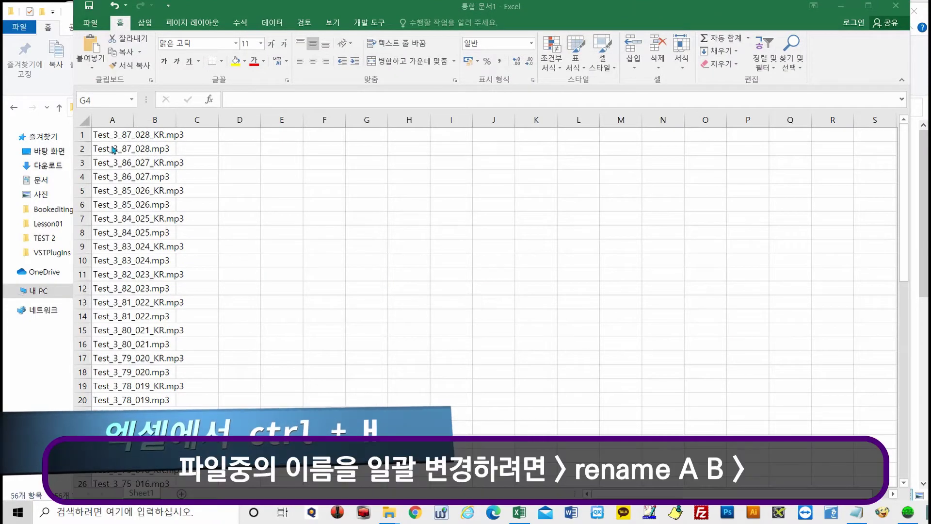
pyautogui.click(112, 120)
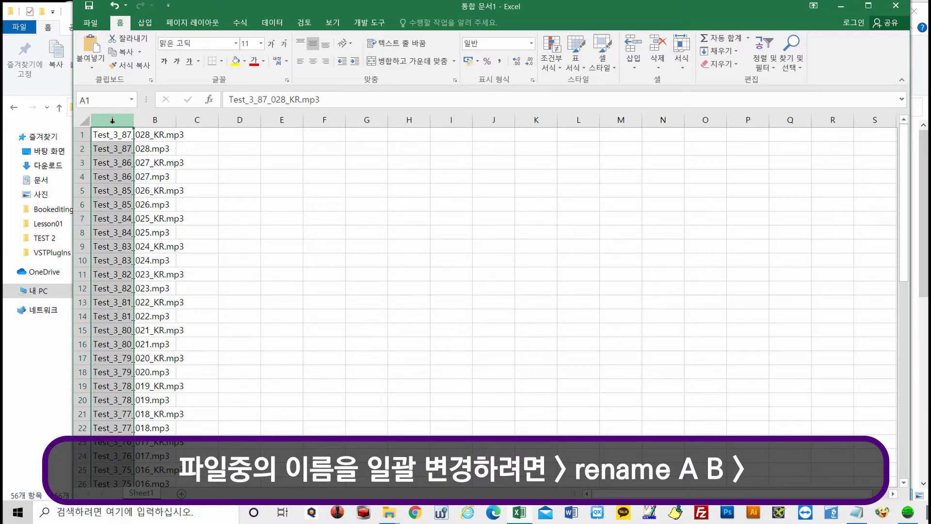
pyautogui.rightClick(112, 120)
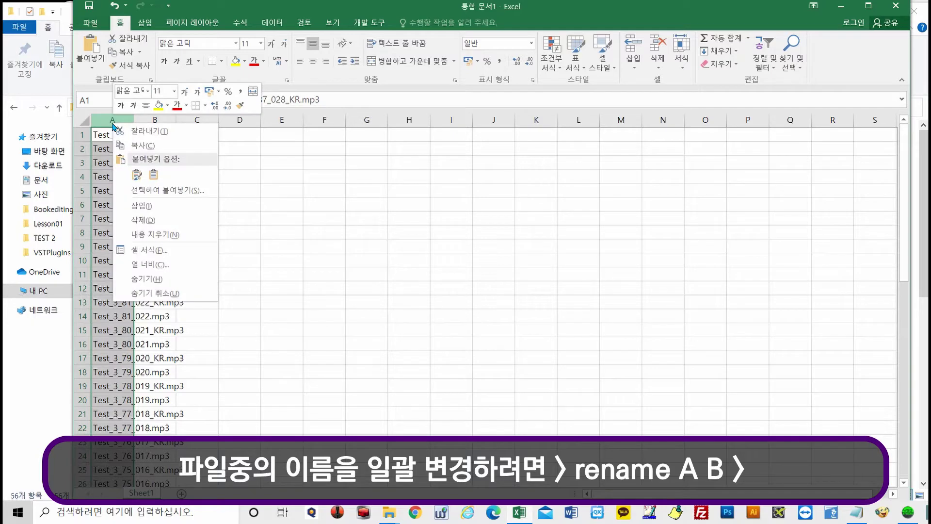
pyautogui.click(149, 205)
# - Enter "rename" in cell A1 of the new empty column
pyautogui.click(109, 137)
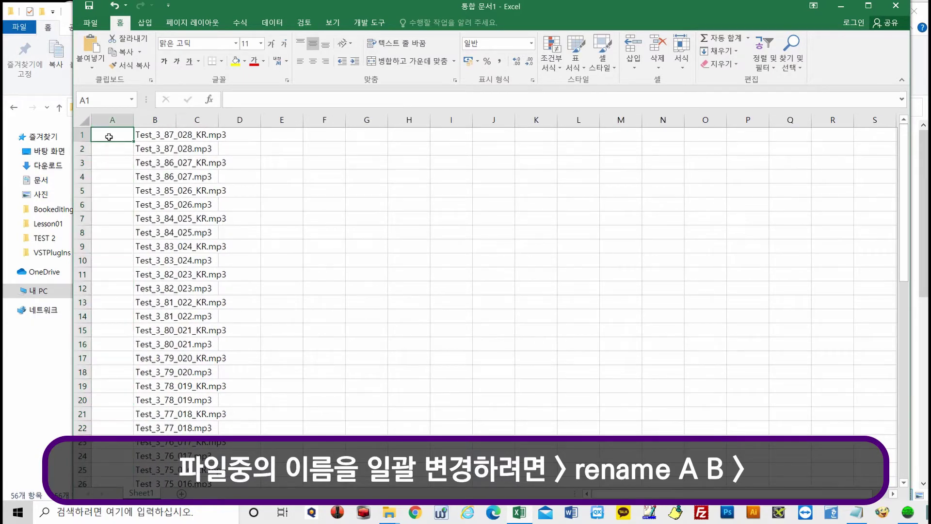
pyautogui.write('re')
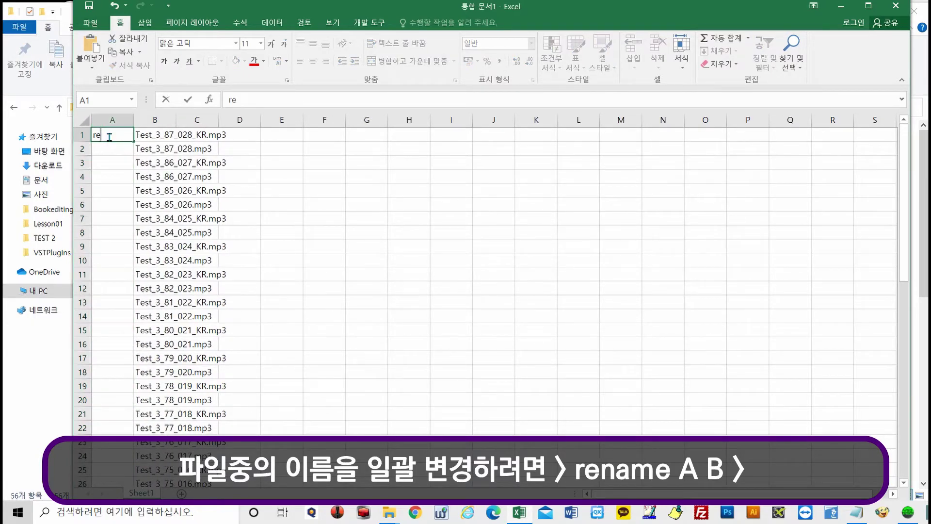
pyautogui.write('name')
pyautogui.press('Return')
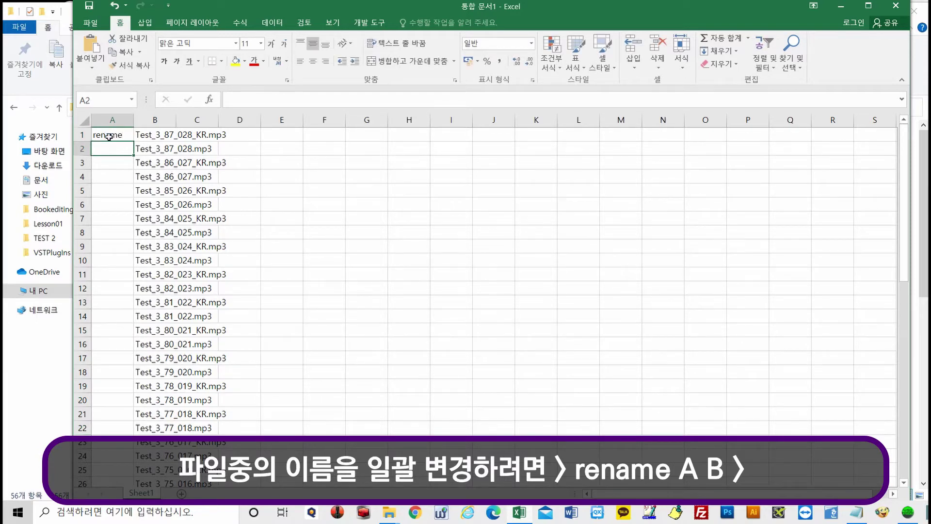
# - Fill "rename" from cell A1 down column A to row 56, alongside every file name
pyautogui.click(120, 137)
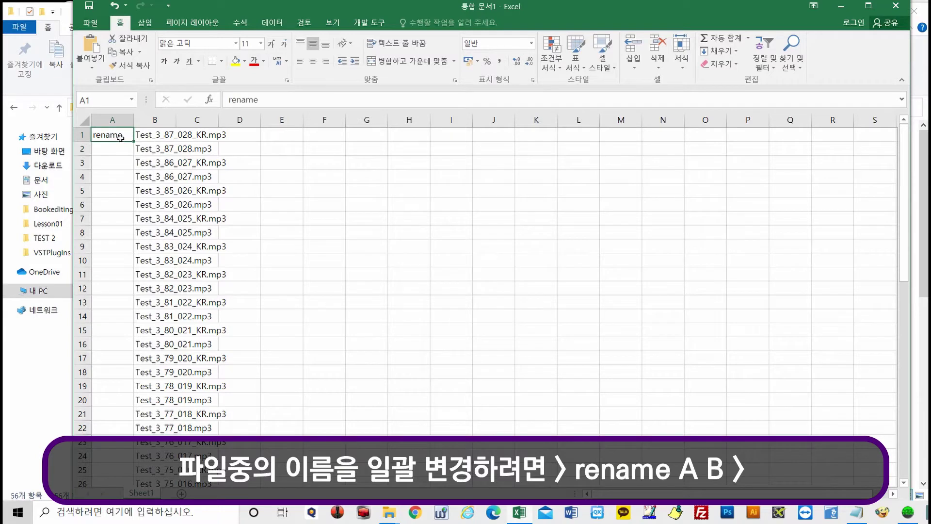
pyautogui.press('alt')
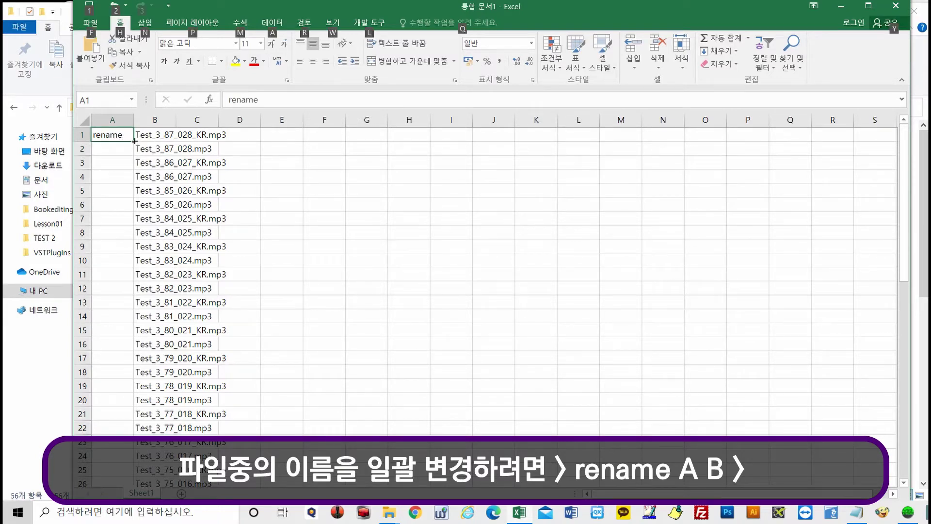
pyautogui.press('alt')
pyautogui.moveTo(135, 141); pyautogui.dragTo(135, 484)
pyautogui.scroll(-11, 187, 333)
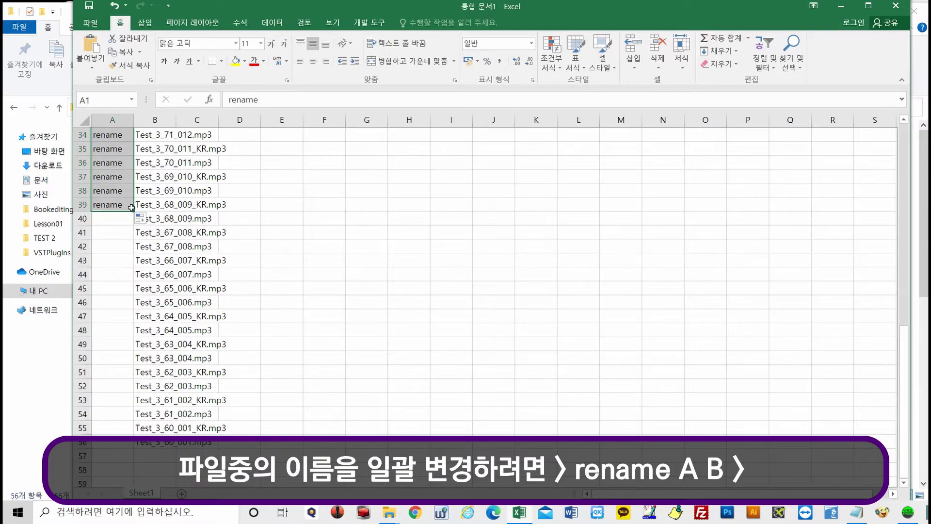
pyautogui.press('alt')
pyautogui.moveTo(134, 210); pyautogui.dragTo(138, 443)
pyautogui.scroll(11, 292, 384)
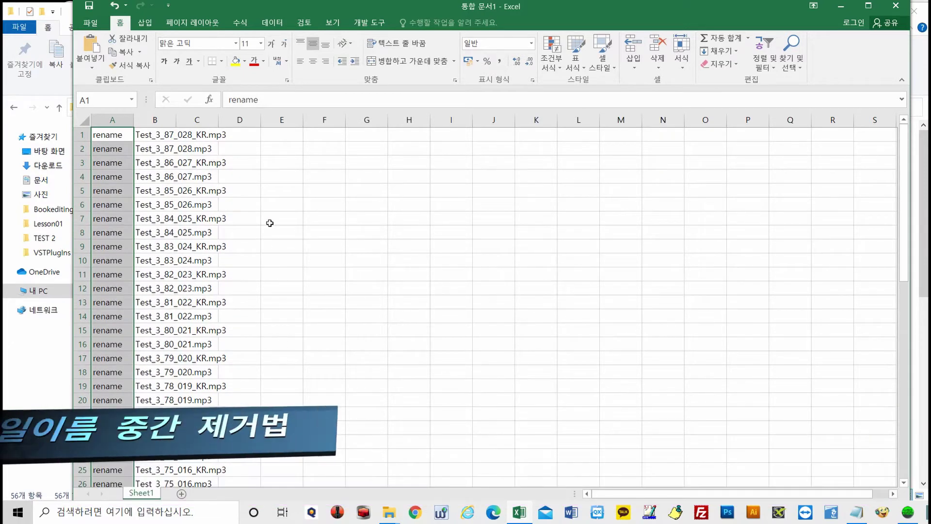
# - Review the file names in column B and widen the column so the full names fit
pyautogui.click(160, 119)
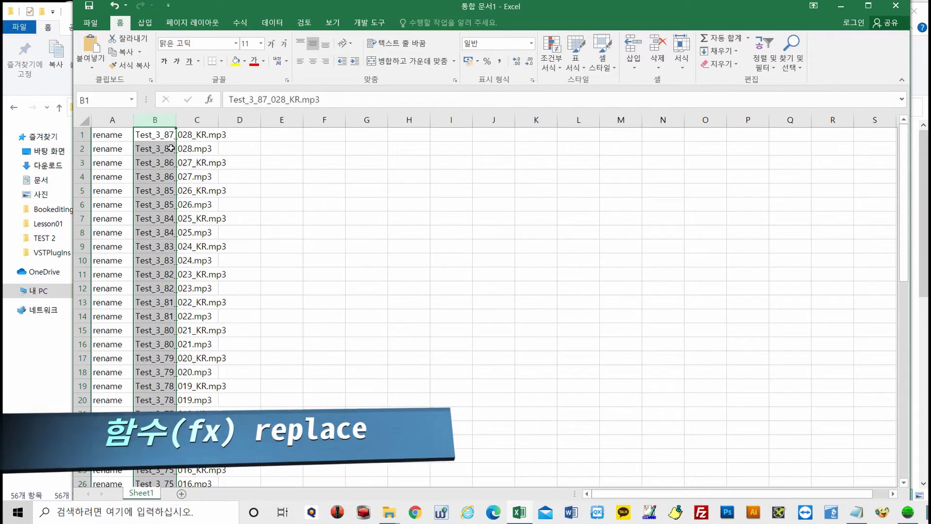
pyautogui.click(157, 138)
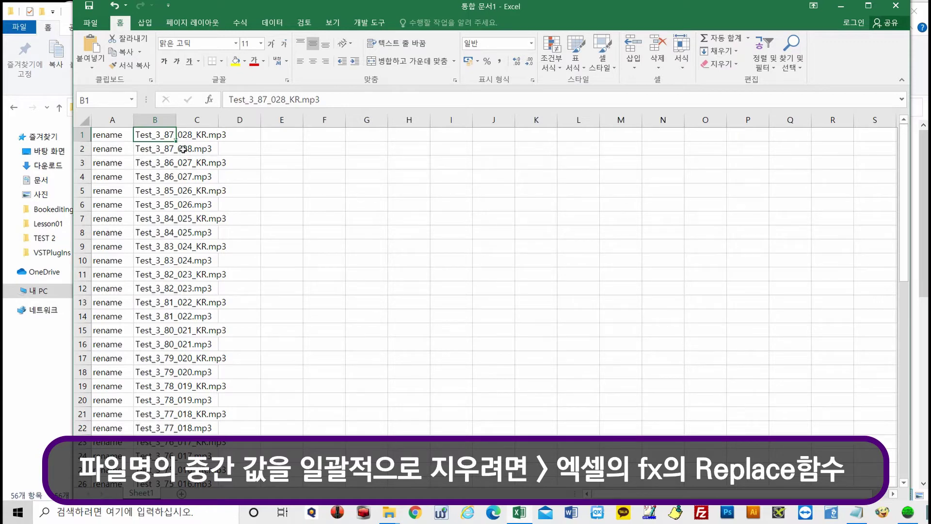
pyautogui.scroll(-14, 252, 337)
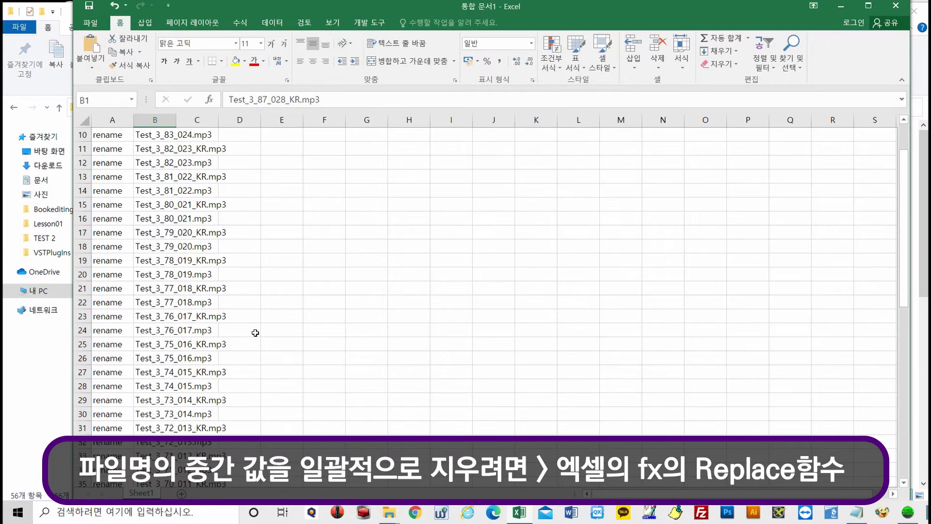
pyautogui.scroll(14, 255, 333)
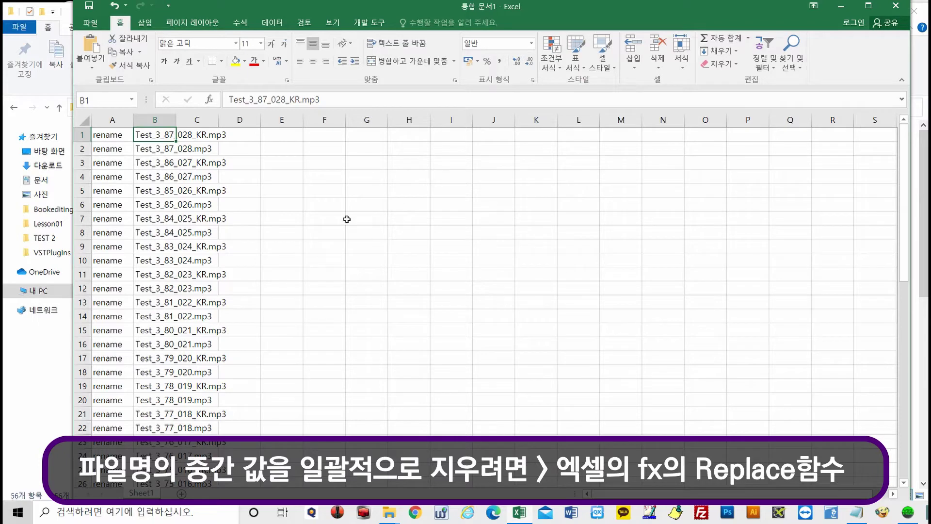
pyautogui.click(249, 132)
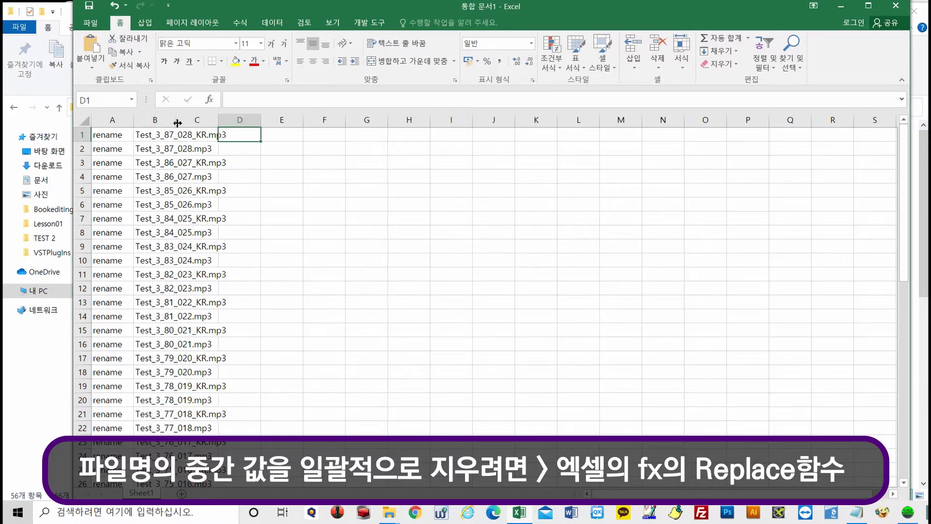
pyautogui.moveTo(178, 122); pyautogui.dragTo(237, 121)
# - Insert the REPLACE function in cell C1 with cell B1 as its Old_text argument
pyautogui.click(261, 135)
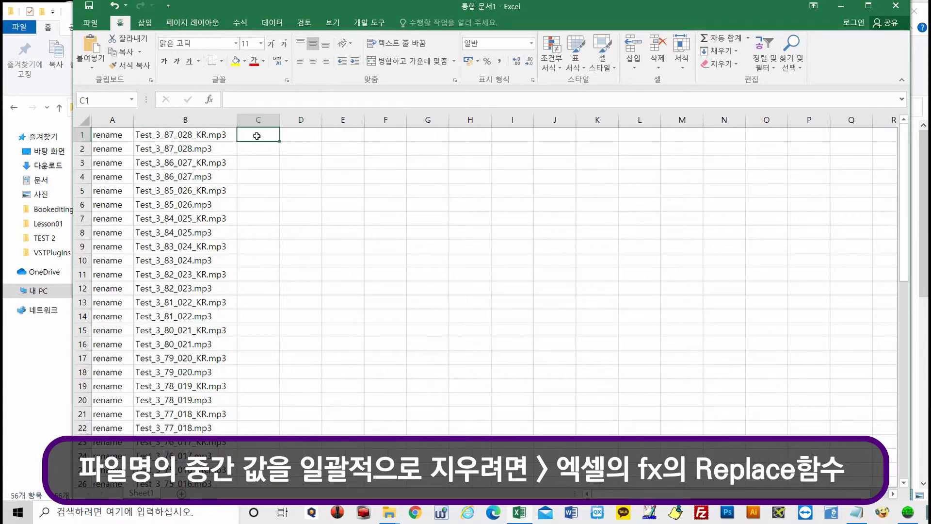
pyautogui.click(209, 101)
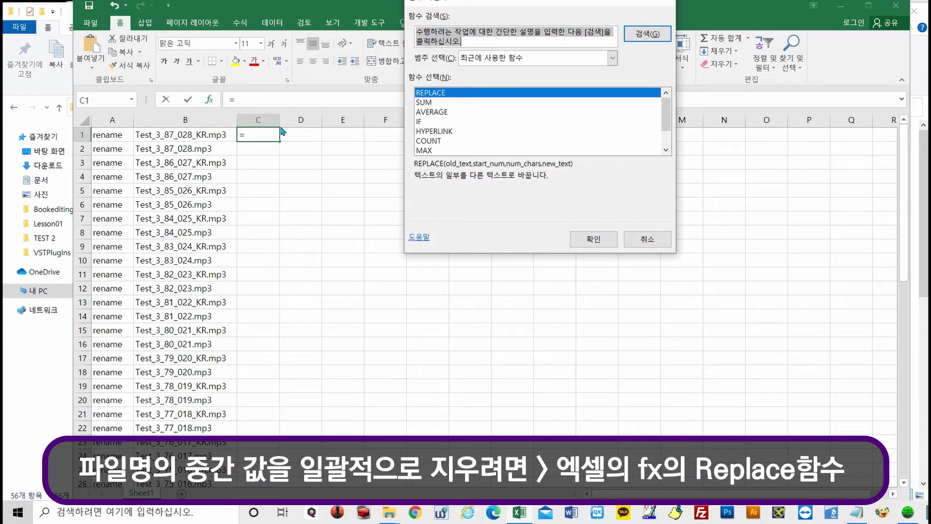
pyautogui.click(435, 96)
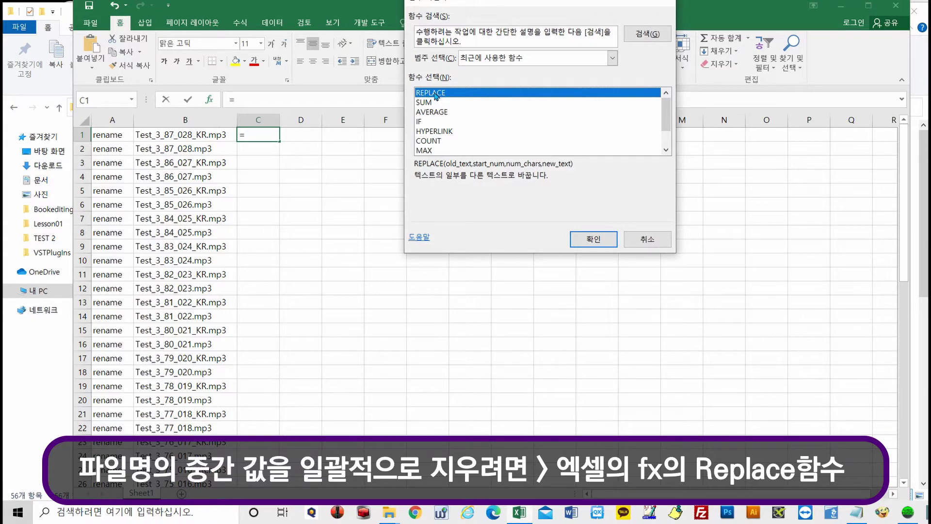
pyautogui.click(589, 240)
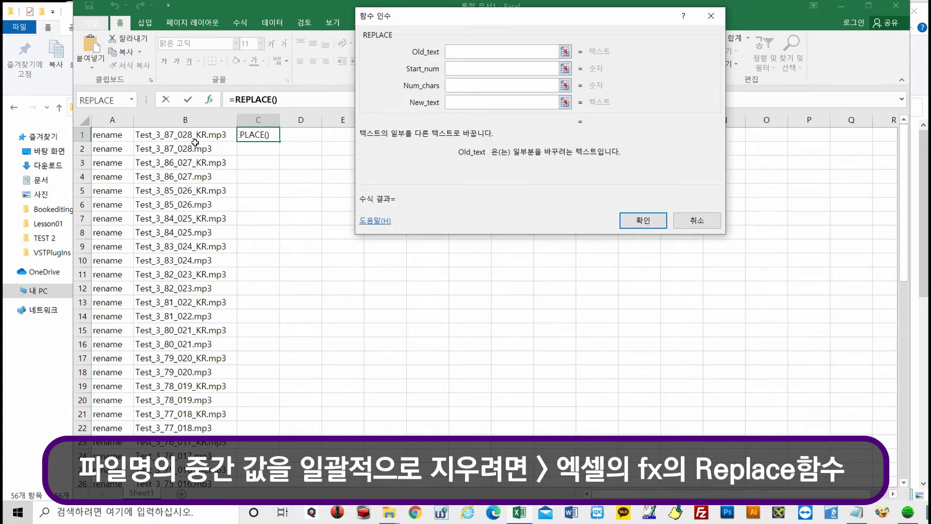
pyautogui.click(187, 139)
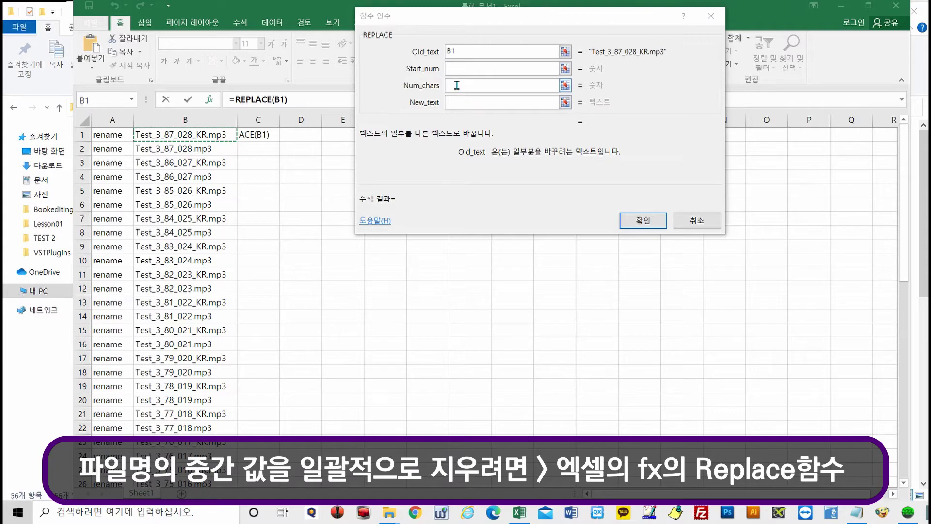
# - Set the REPLACE function's Start_num to 8 and Num_chars to 4, and submit the arguments
pyautogui.click(456, 68)
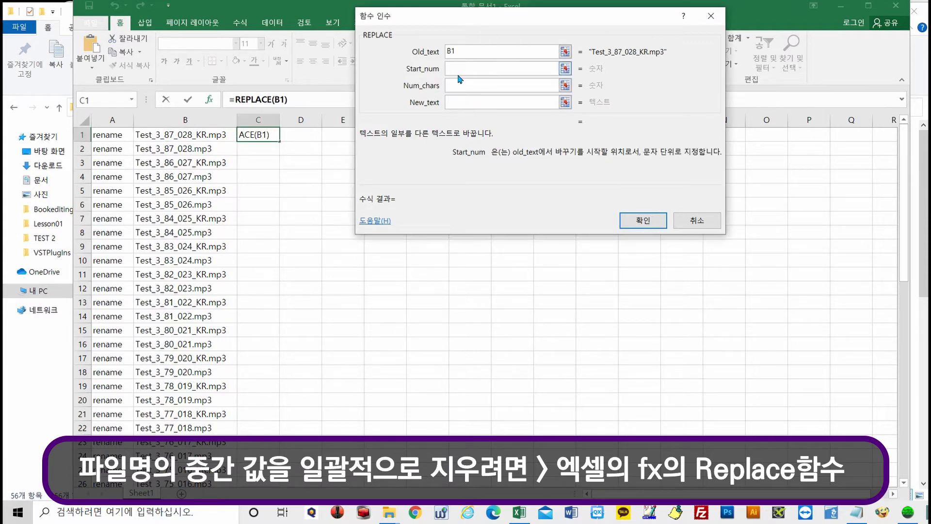
pyautogui.write('8')
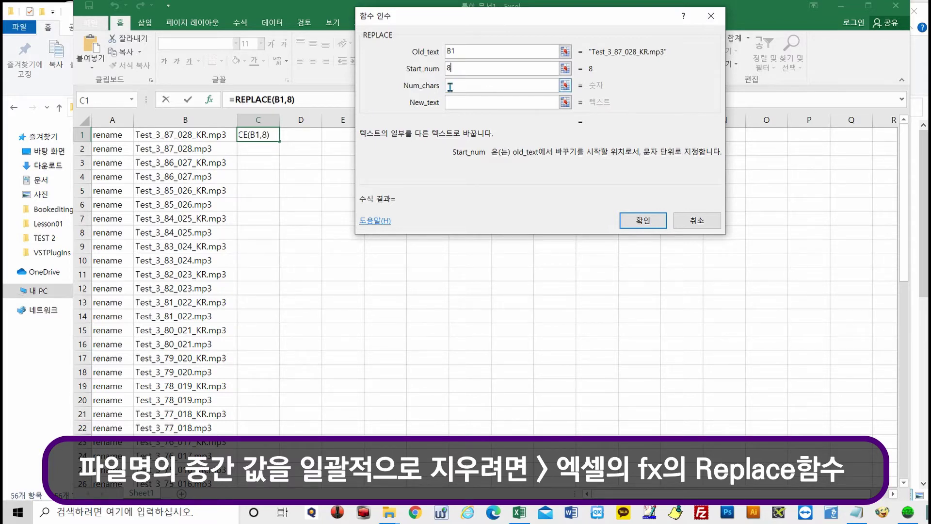
pyautogui.click(452, 86)
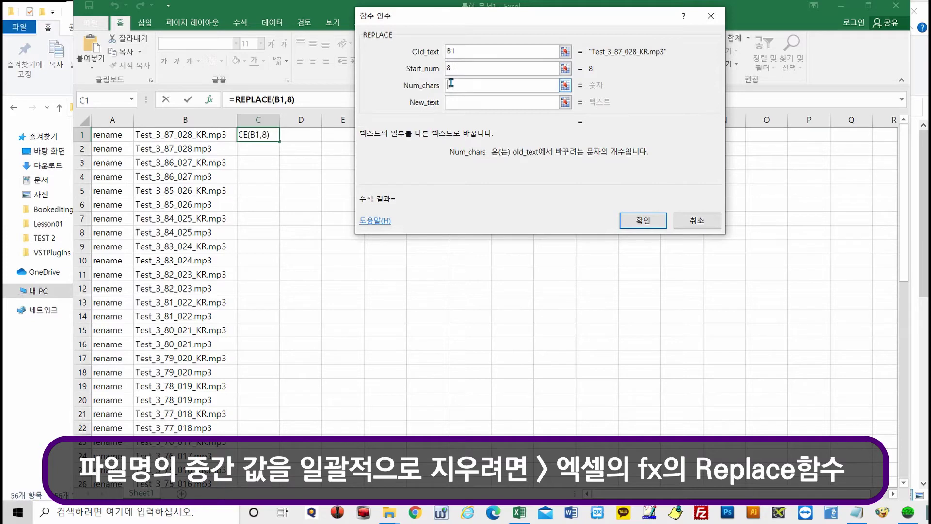
pyautogui.write('4')
pyautogui.press('Tab')
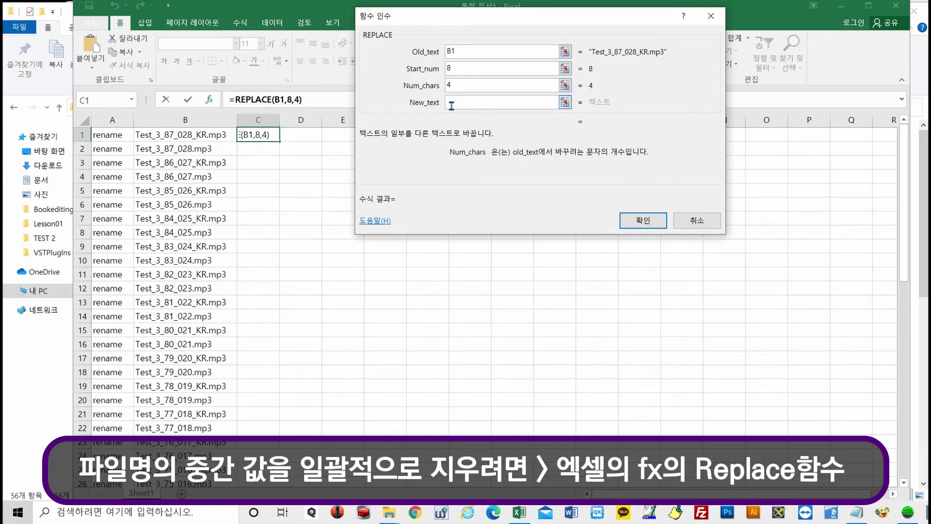
pyautogui.click(643, 222)
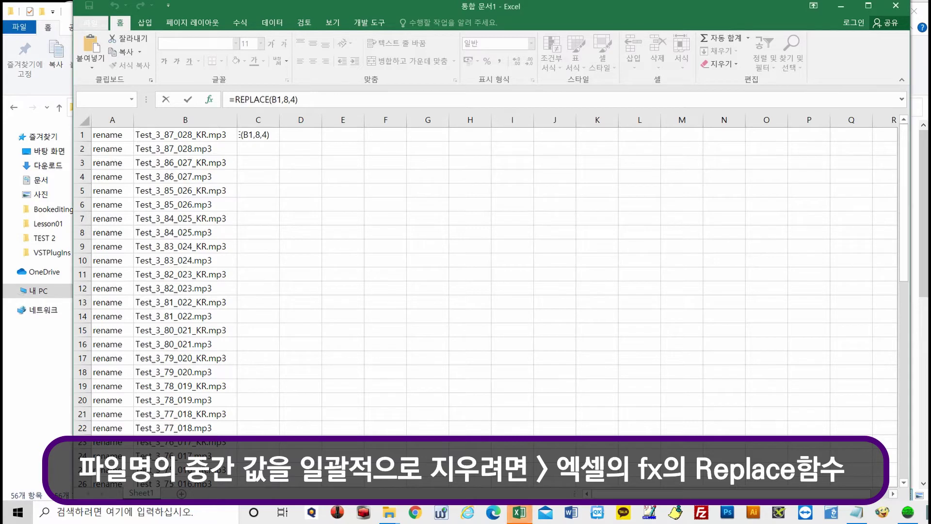
pyautogui.click(262, 136)
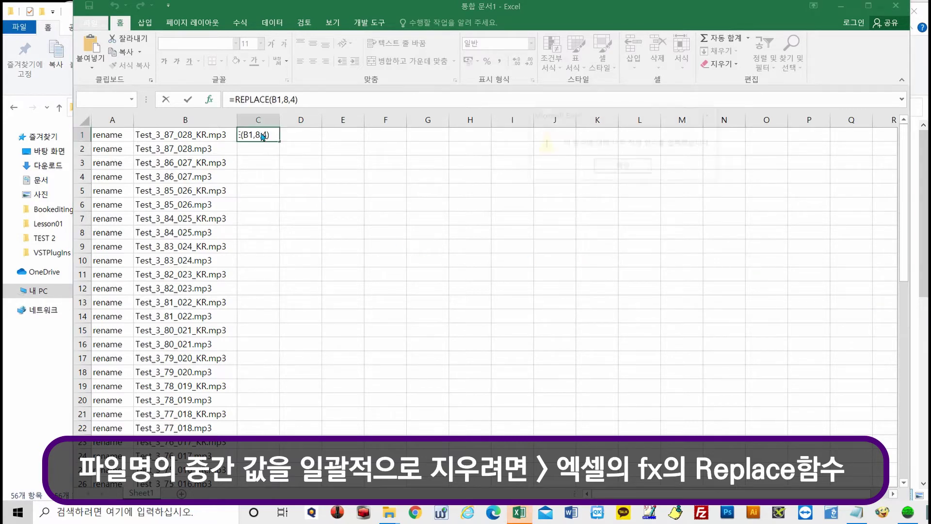
pyautogui.click(611, 166)
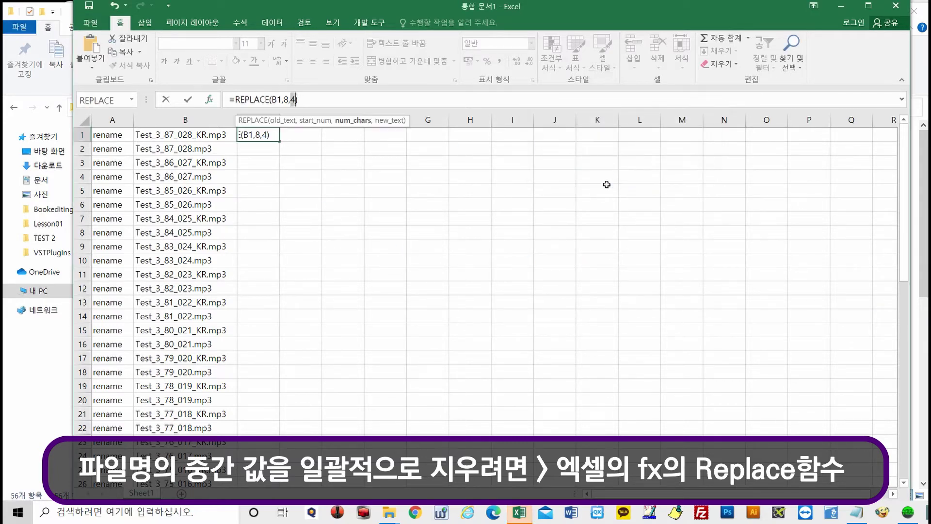
# - Add an empty string as the new text so C1 contains =REPLACE(B1,8,4,"")
pyautogui.click(268, 136)
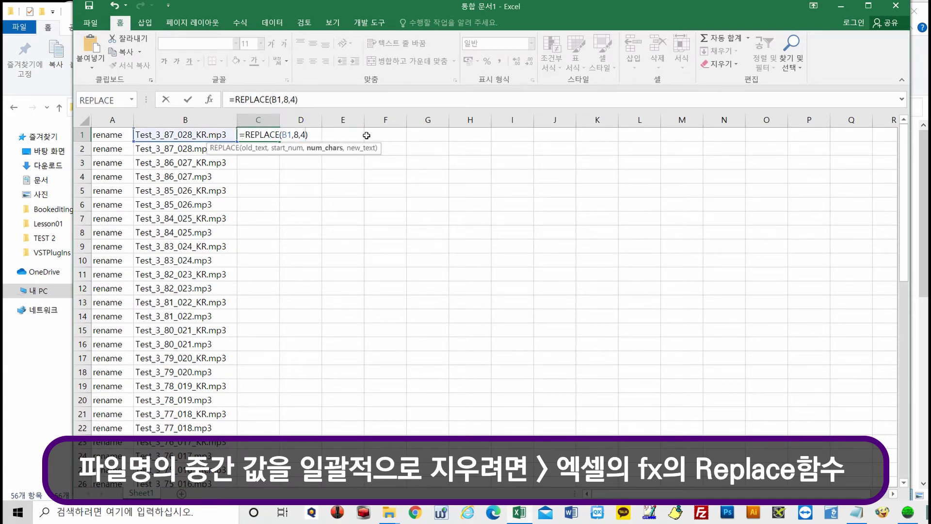
pyautogui.write(',')
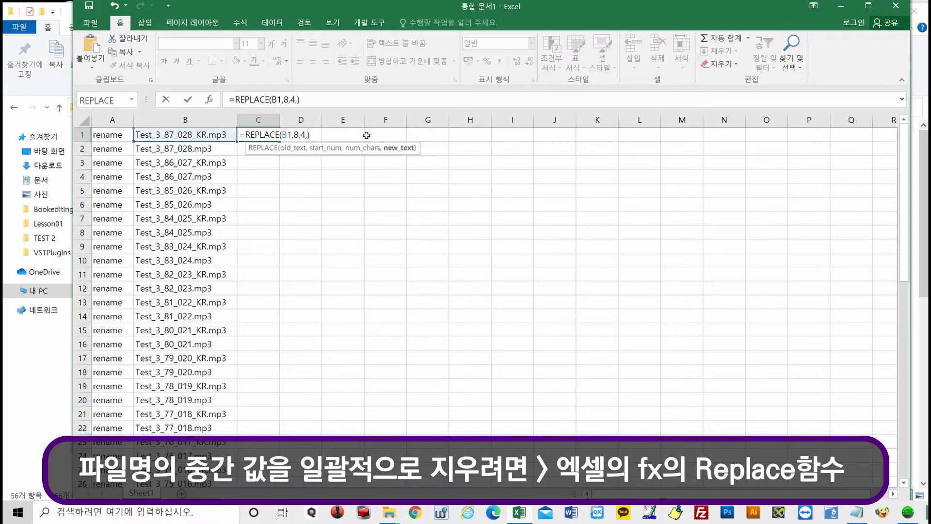
pyautogui.write('""')
pyautogui.press('Return')
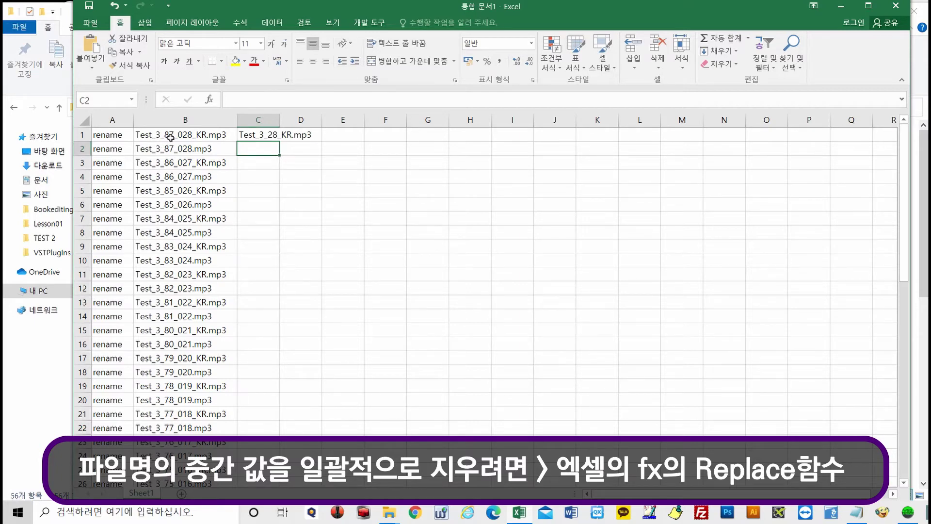
# - Fill the REPLACE formula from C1 down column C to row 56
pyautogui.click(273, 138)
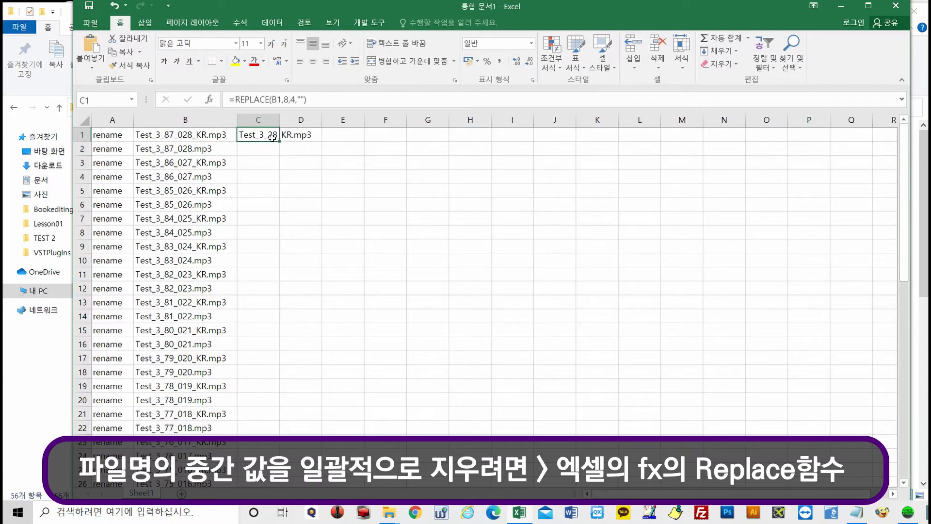
pyautogui.moveTo(282, 141); pyautogui.dragTo(269, 405)
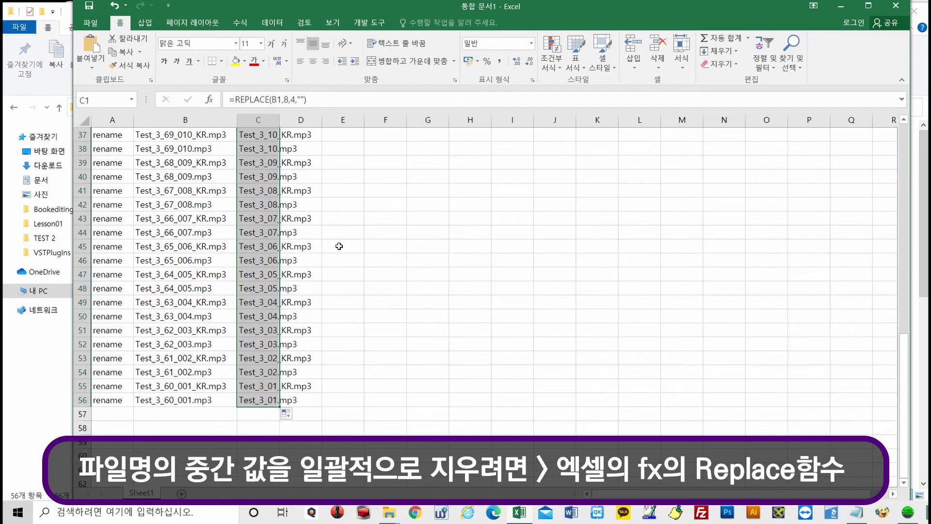
pyautogui.scroll(12, 335, 230)
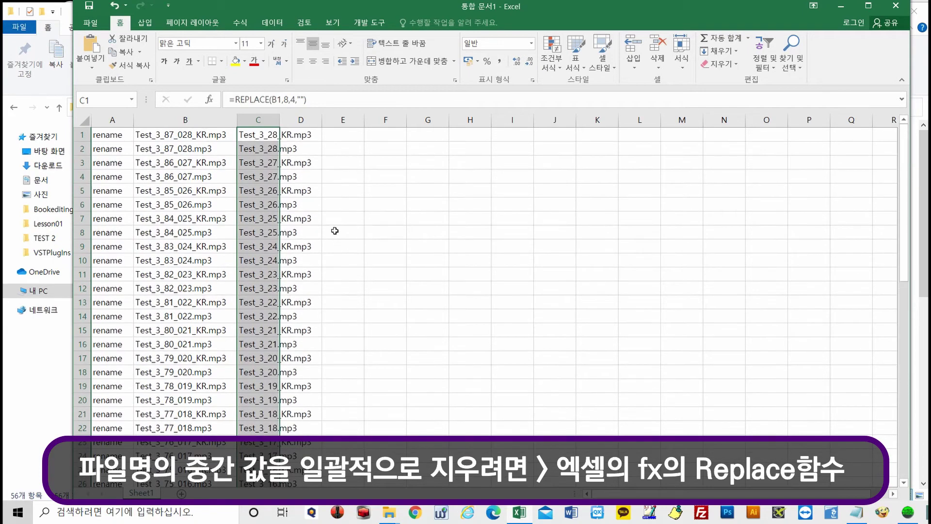
pyautogui.click(382, 205)
# - Copy the REPLACE results in column C and paste them as values only into column D, starting at D1
pyautogui.click(263, 132)
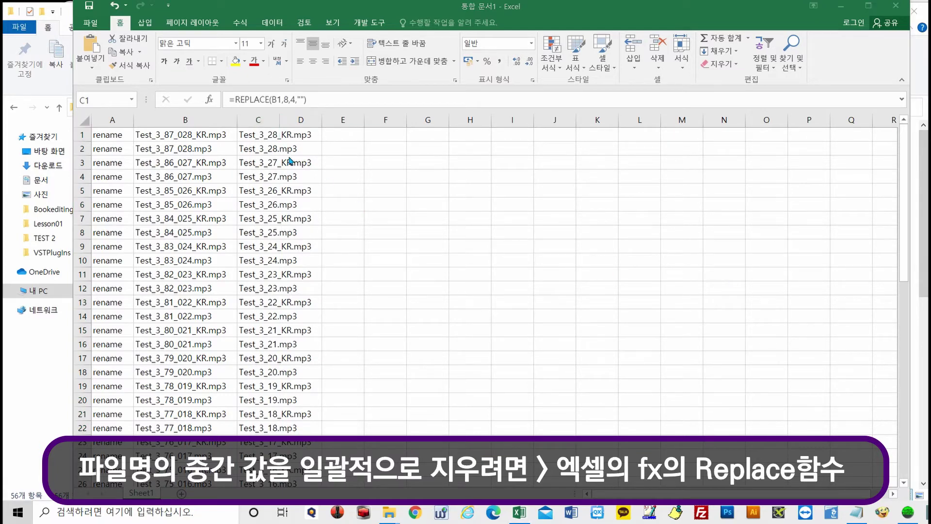
pyautogui.click(263, 132)
pyautogui.hotkey('ctrl', 'shift', 'Down')
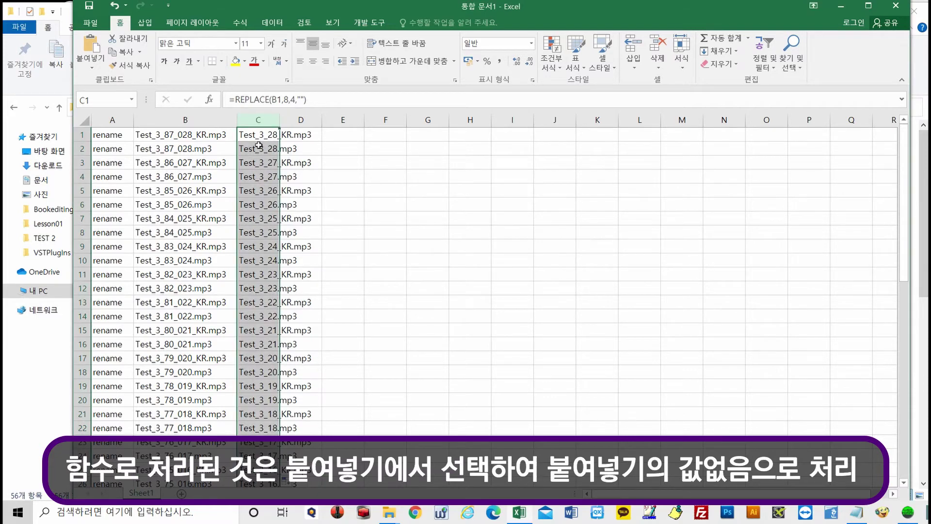
pyautogui.click(300, 139)
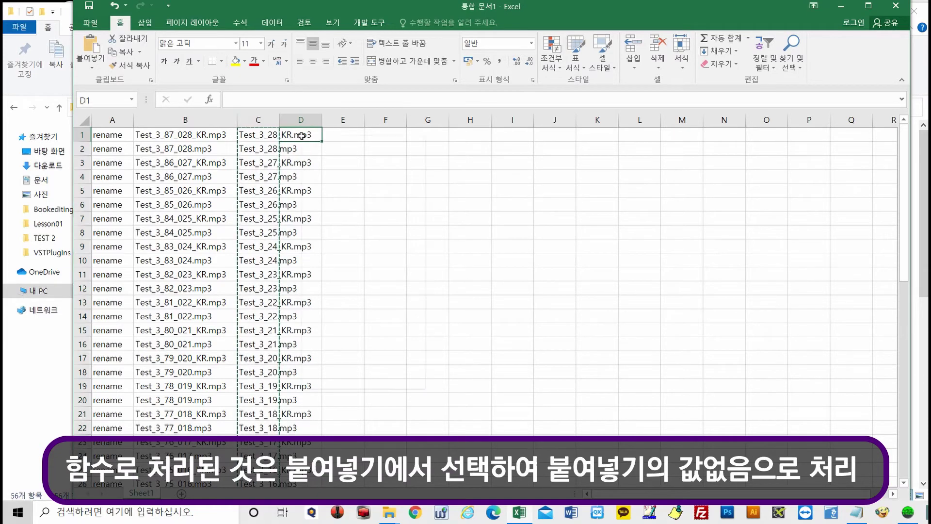
pyautogui.rightClick(301, 138)
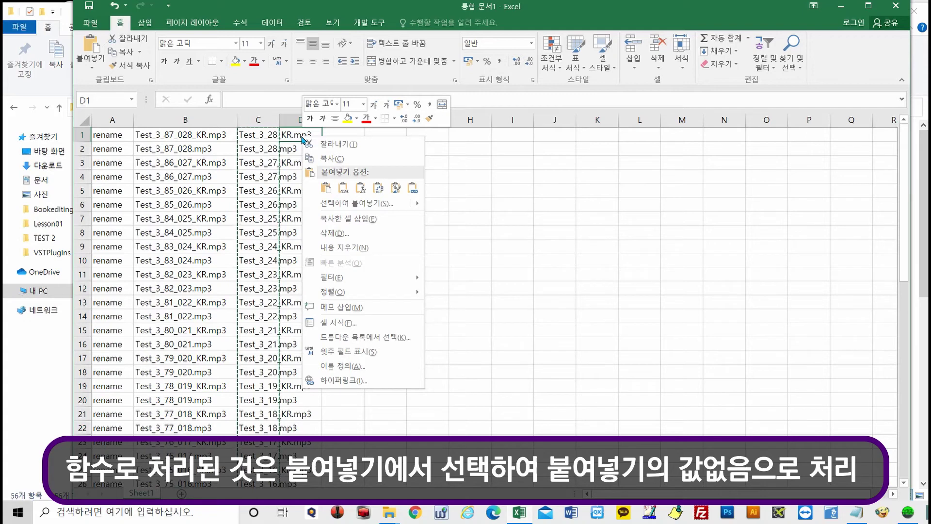
pyautogui.moveTo(366, 212)
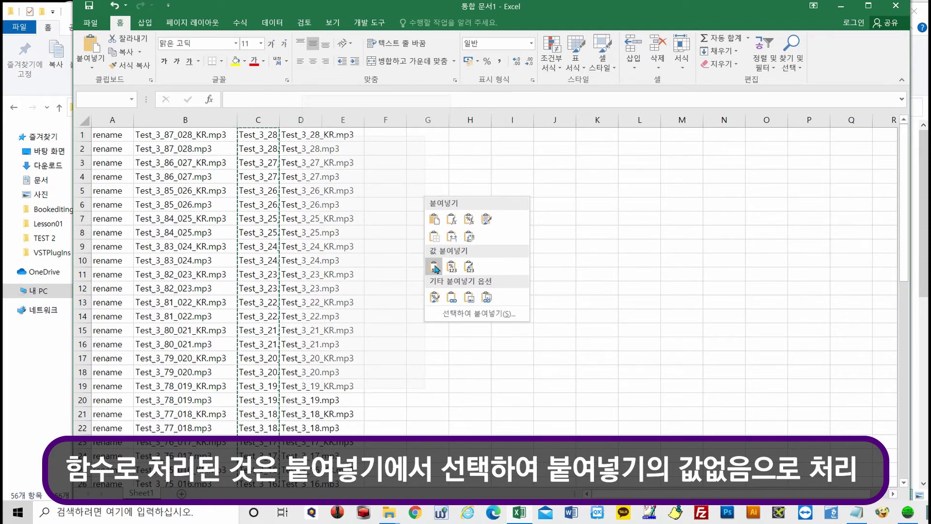
pyautogui.click(436, 267)
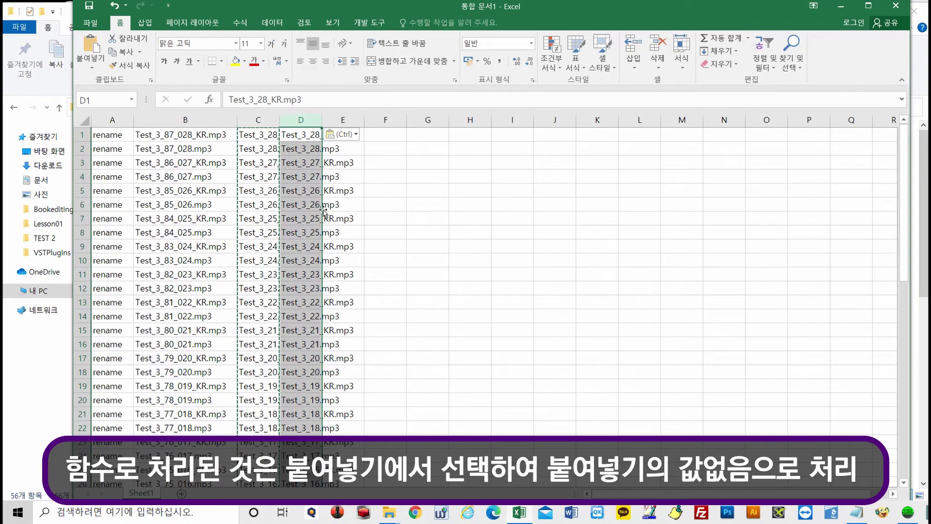
# - Delete column C containing the REPLACE formulas, keeping the pasted plain values beside the original names
pyautogui.click(300, 138)
pyautogui.click(259, 119)
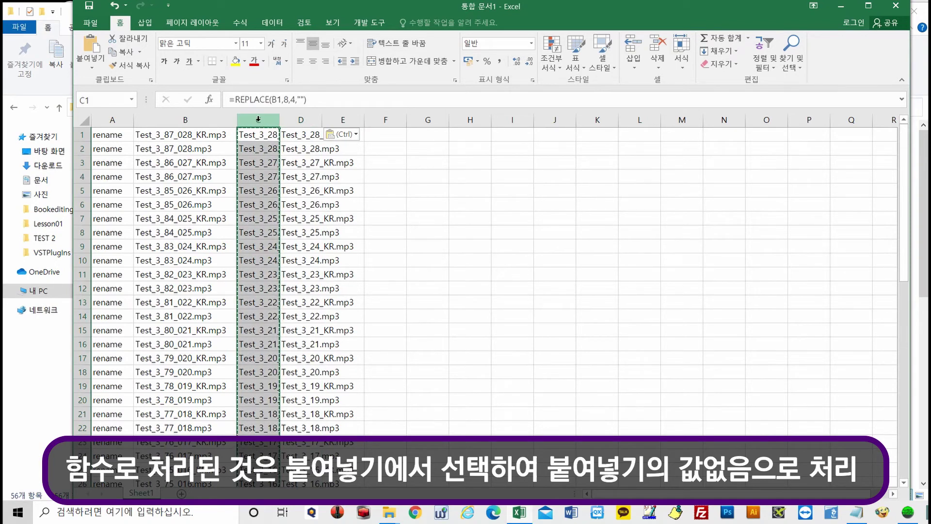
pyautogui.rightClick(258, 146)
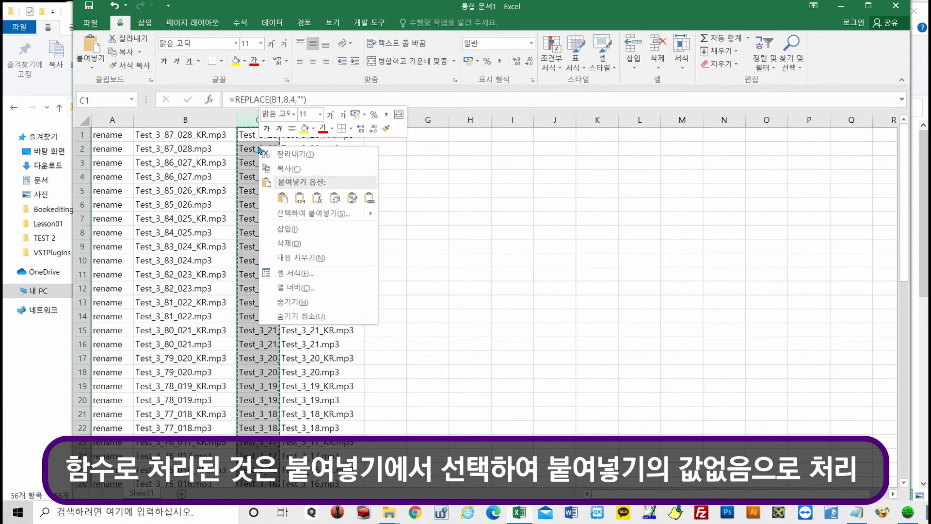
pyautogui.click(289, 242)
pyautogui.click(344, 293)
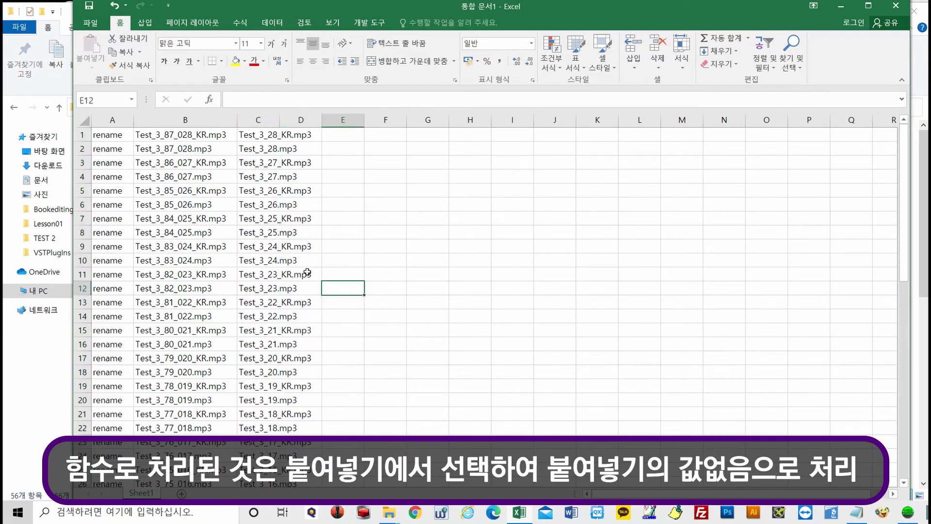
# - Switch to Notepad, close tree_file_list.bat without saving its changes, and place a new blank document beside the worksheet data
pyautogui.hotkey('alt', 'Tab')
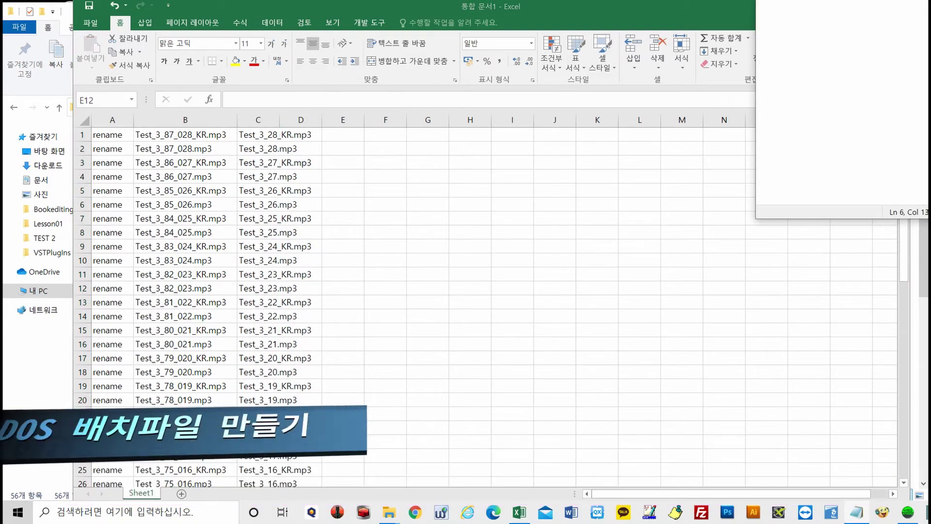
pyautogui.hotkey('alt', 'F4')
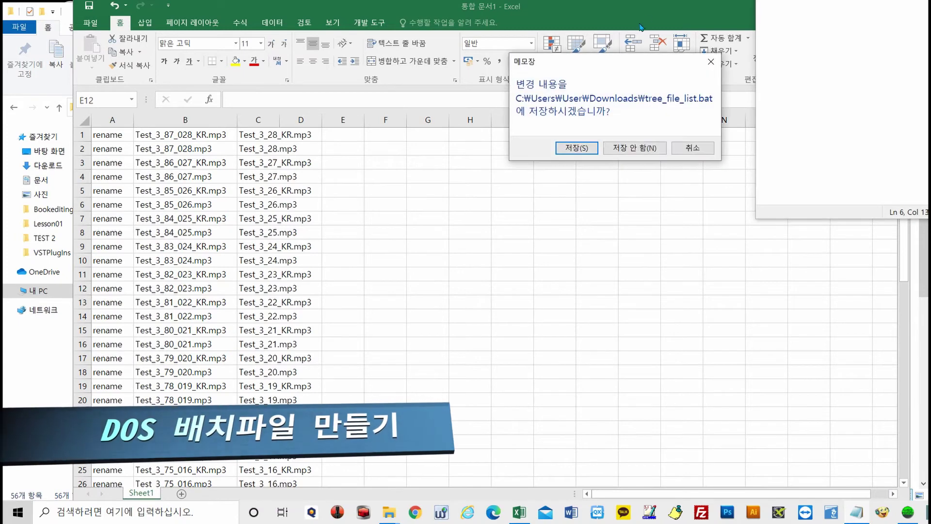
pyautogui.click(634, 147)
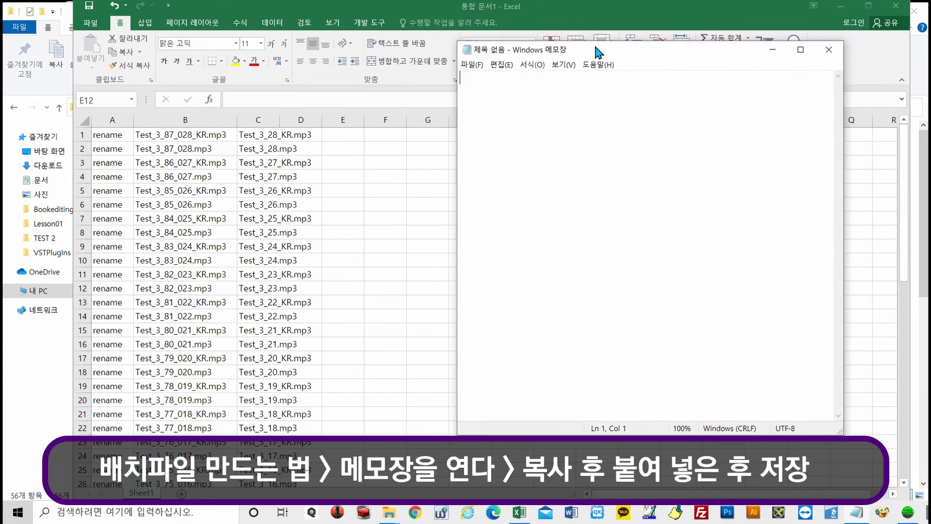
pyautogui.moveTo(598, 51); pyautogui.dragTo(547, 65)
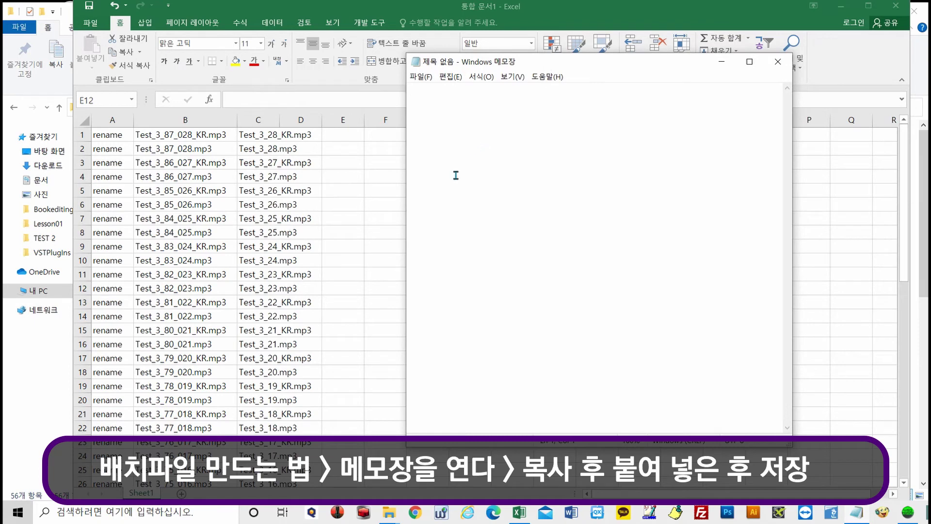
# - Copy columns A to C from the Excel sheet and paste them into the blank Notepad document
pyautogui.click(262, 122)
pyautogui.moveTo(262, 122); pyautogui.dragTo(103, 121)
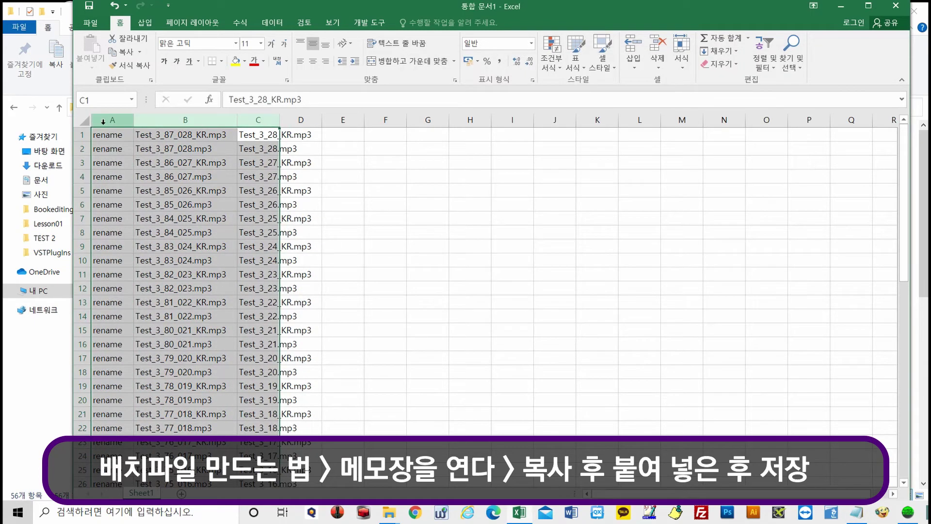
pyautogui.hotkey('ctrl', 'c')
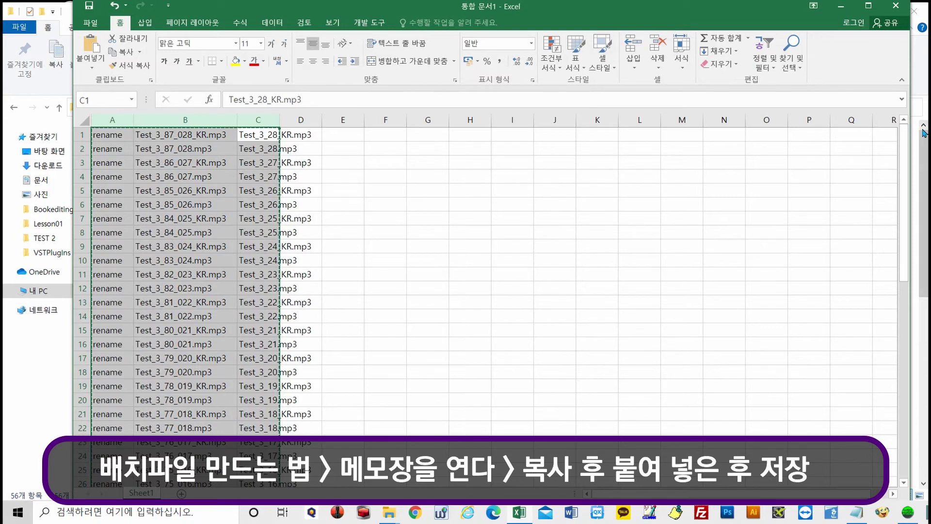
pyautogui.hotkey('alt', 'Tab')
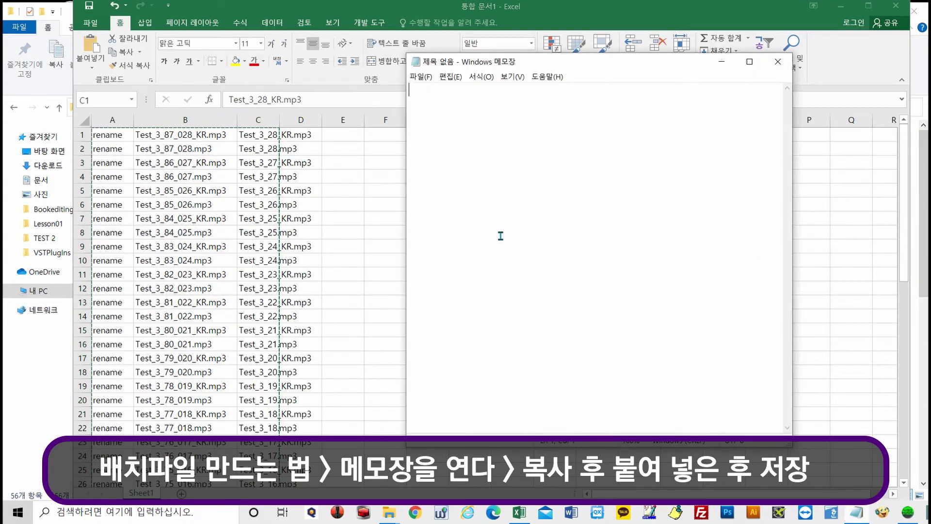
pyautogui.hotkey('ctrl', 'v')
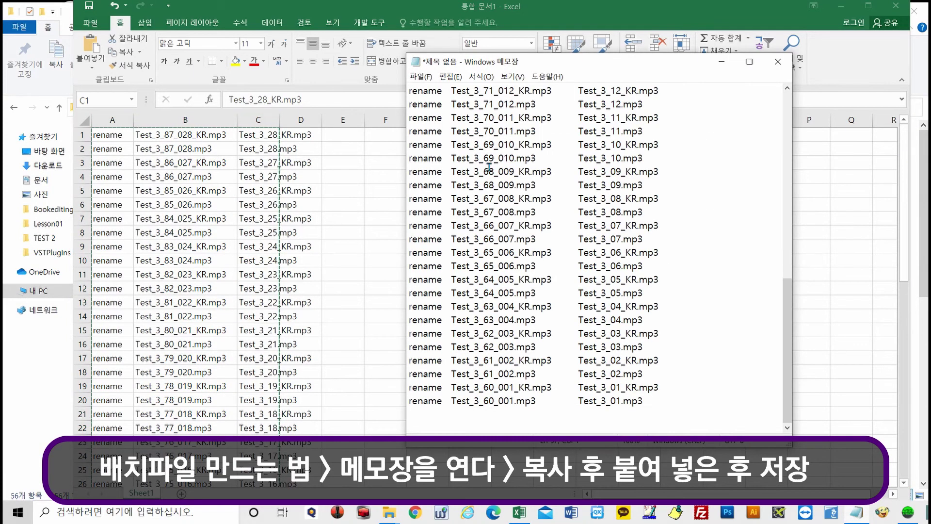
pyautogui.scroll(11, 696, 289)
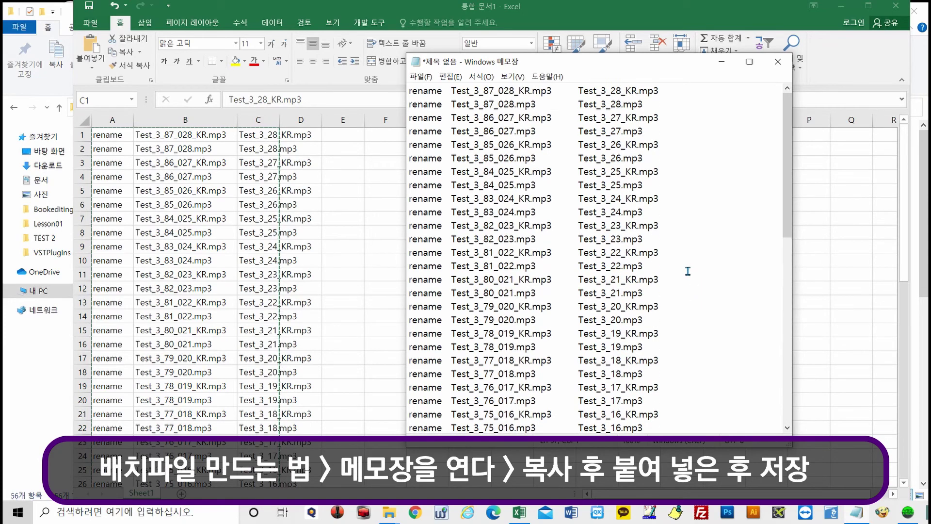
# - Start saving the document under a new name and browse to the TEST 3 folder on the DATA Backup_4_Tera (F:) drive
pyautogui.click(419, 76)
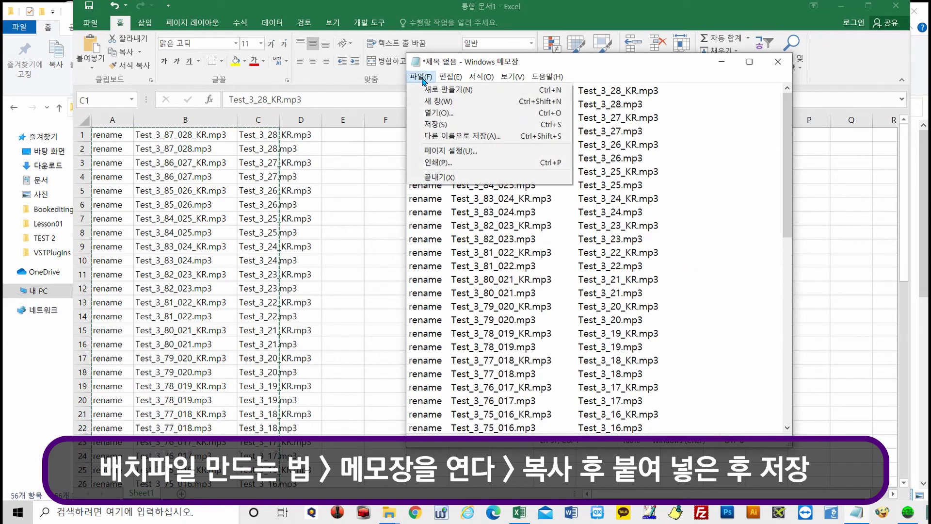
pyautogui.click(451, 136)
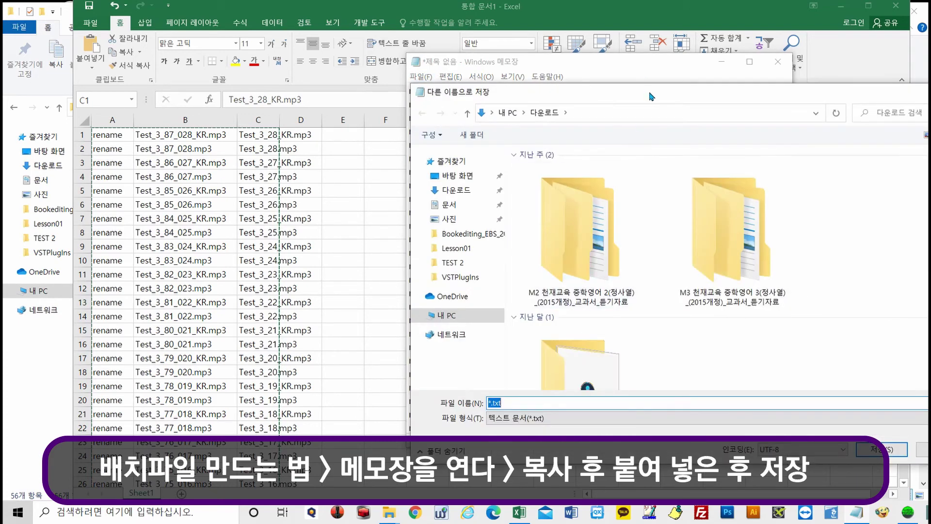
pyautogui.moveTo(647, 55); pyautogui.dragTo(447, 3)
pyautogui.scroll(-2, 451, 242)
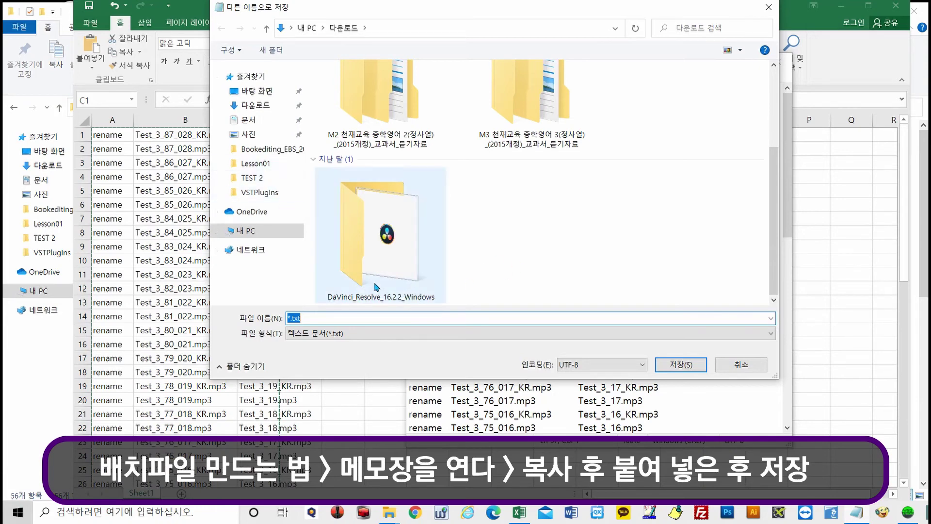
pyautogui.click(257, 232)
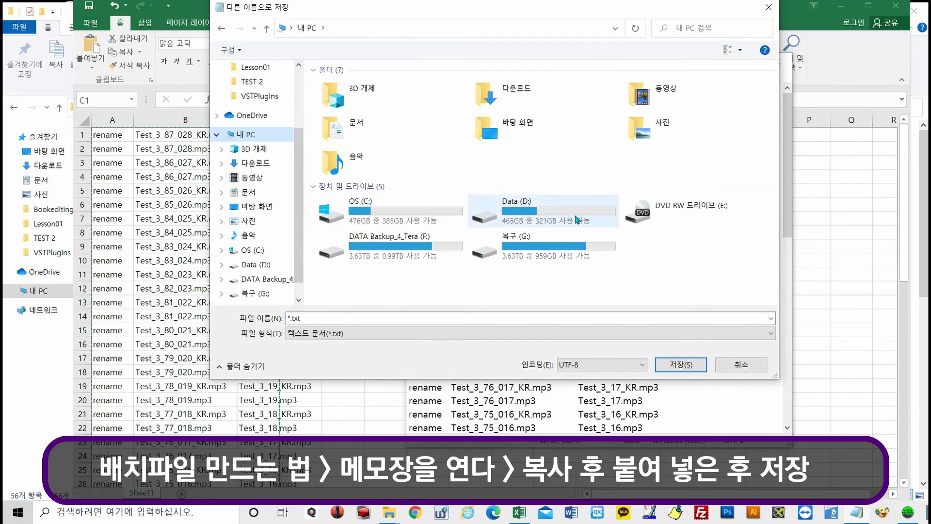
pyautogui.click(374, 252)
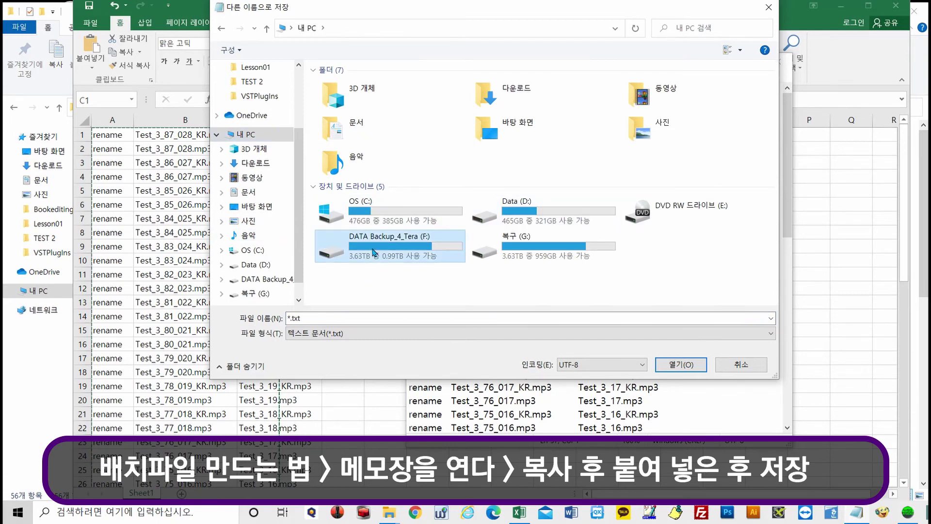
pyautogui.doubleClick(373, 252)
pyautogui.doubleClick(353, 285)
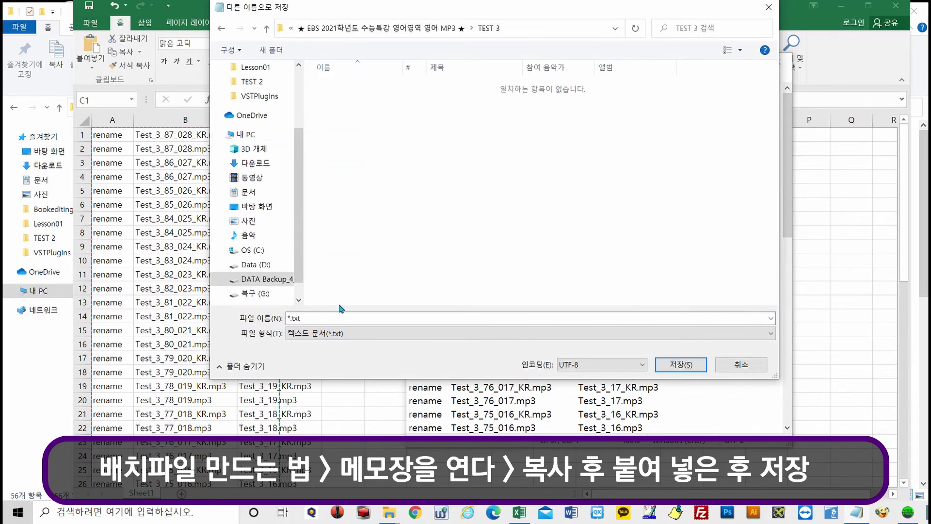
# - Save the document as rename.bat in the TEST 3 folder with the file type set to all files (*.*)
pyautogui.write('rename')
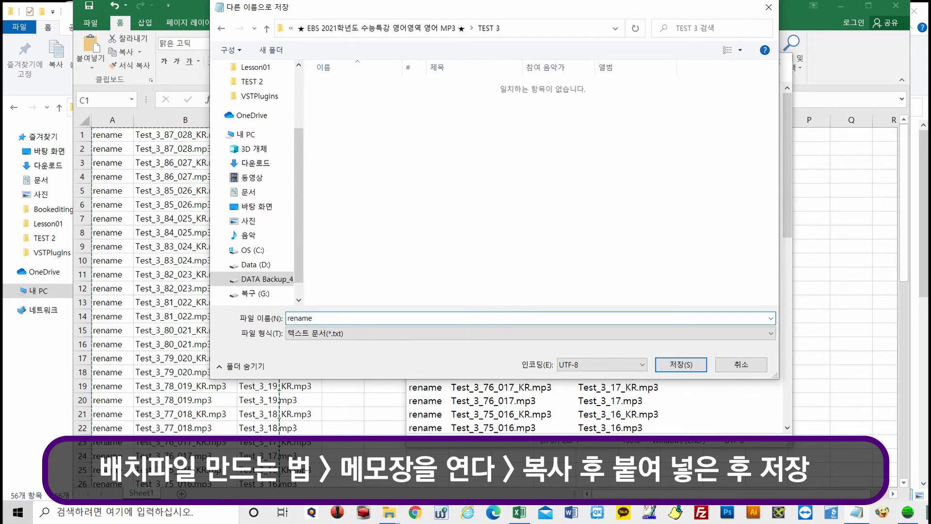
pyautogui.write('.bat')
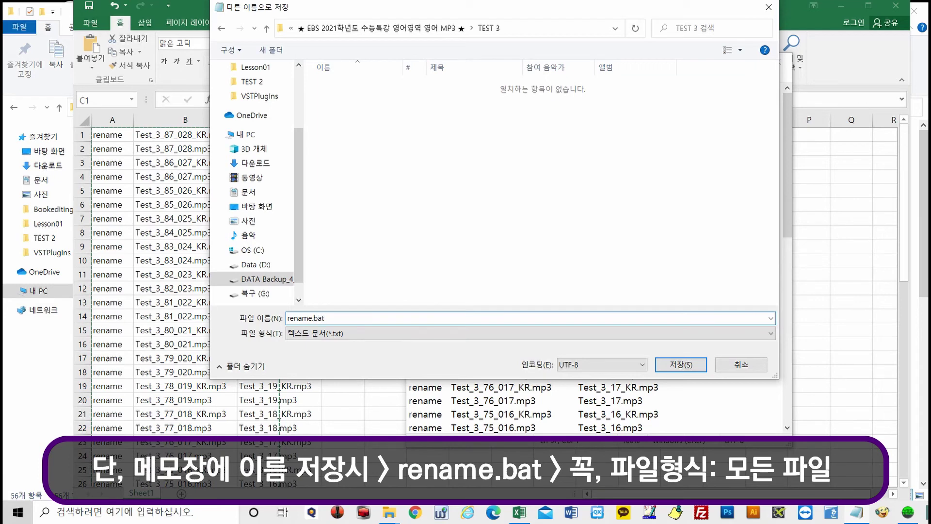
pyautogui.click(353, 336)
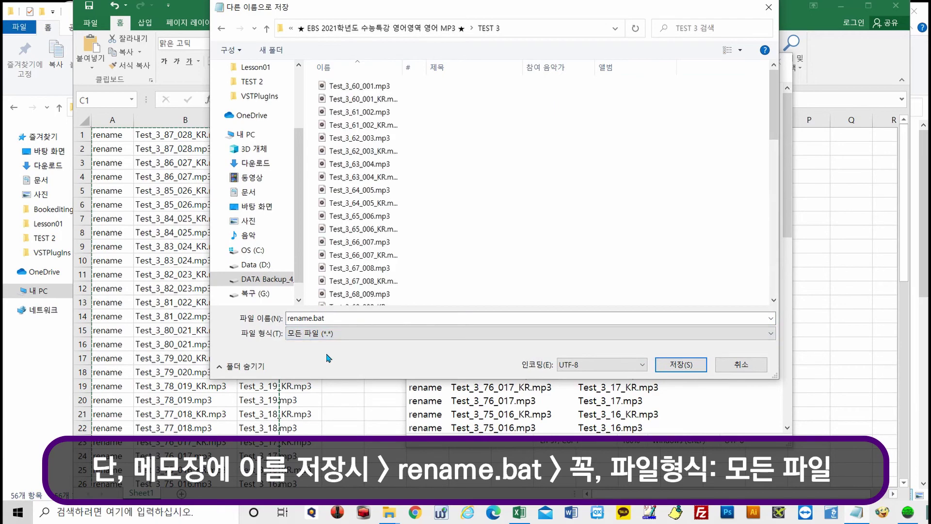
pyautogui.click(682, 365)
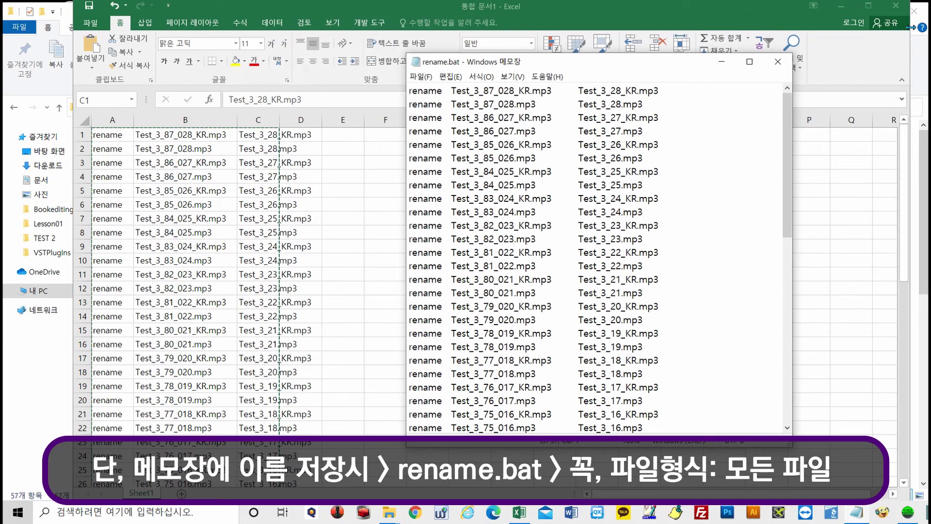
# - Switch to the TEST 3 folder in File Explorer, find rename.bat, and arrange the Excel and folder windows side by side
pyautogui.hotkey('alt', 'Tab')
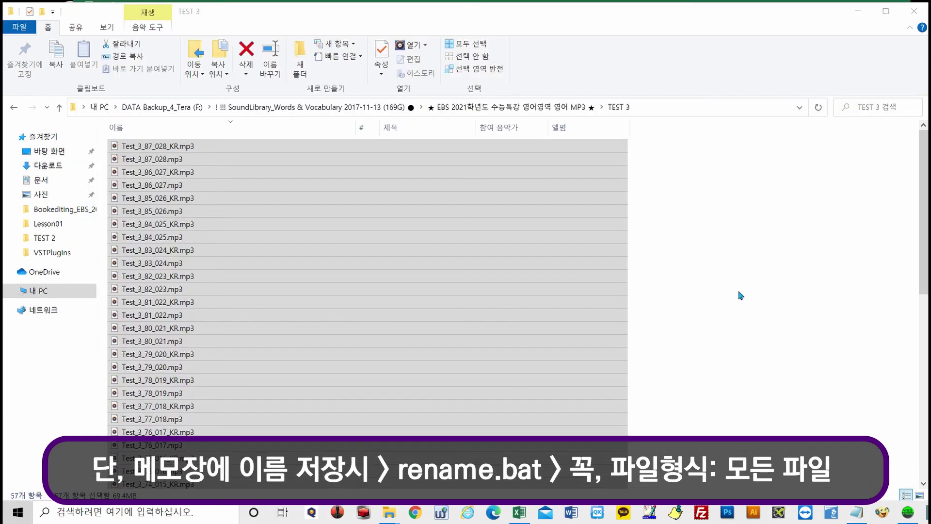
pyautogui.scroll(-4, 735, 284)
pyautogui.scroll(-6, 735, 284)
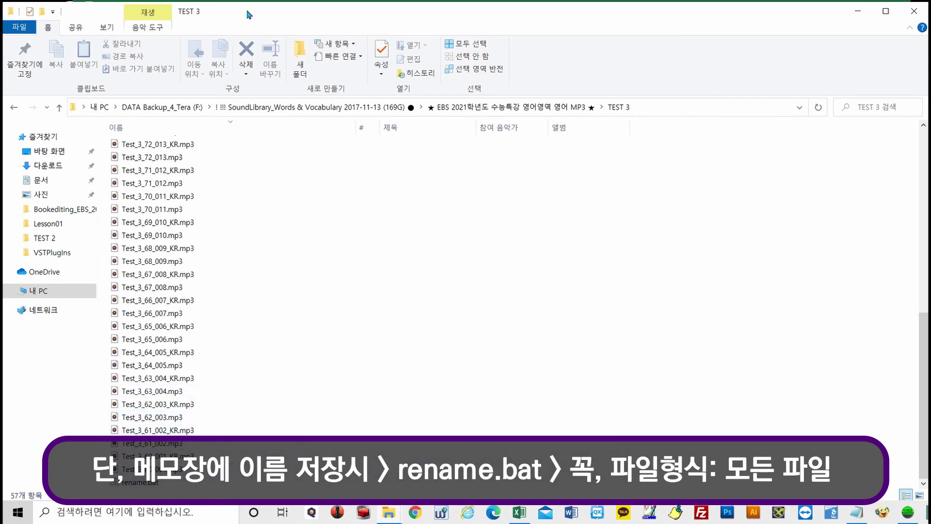
pyautogui.moveTo(250, 14); pyautogui.dragTo(550, 17)
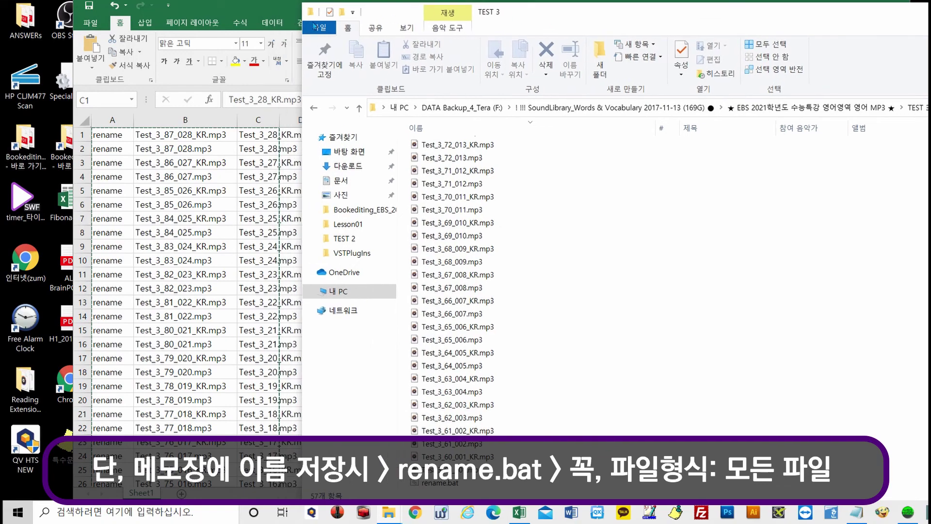
pyautogui.click(274, 11)
pyautogui.moveTo(275, 10); pyautogui.dragTo(602, 5)
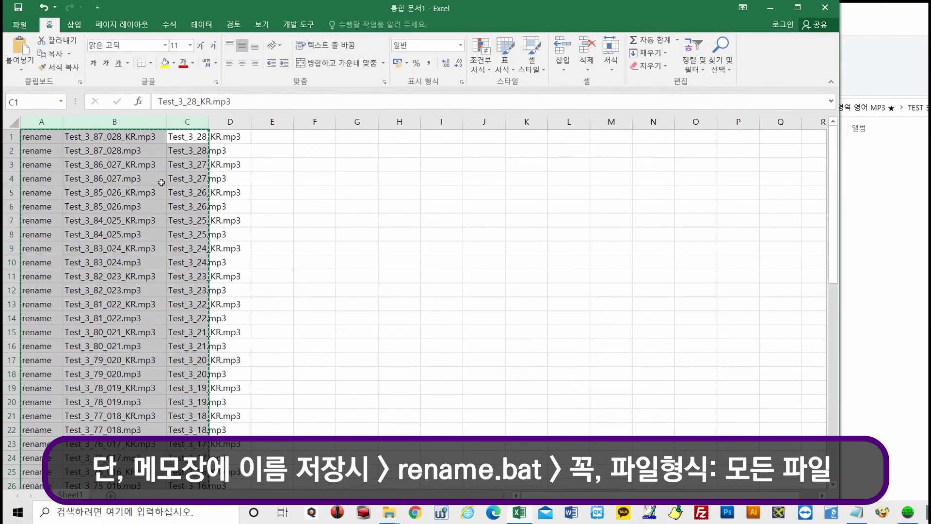
pyautogui.click(895, 209)
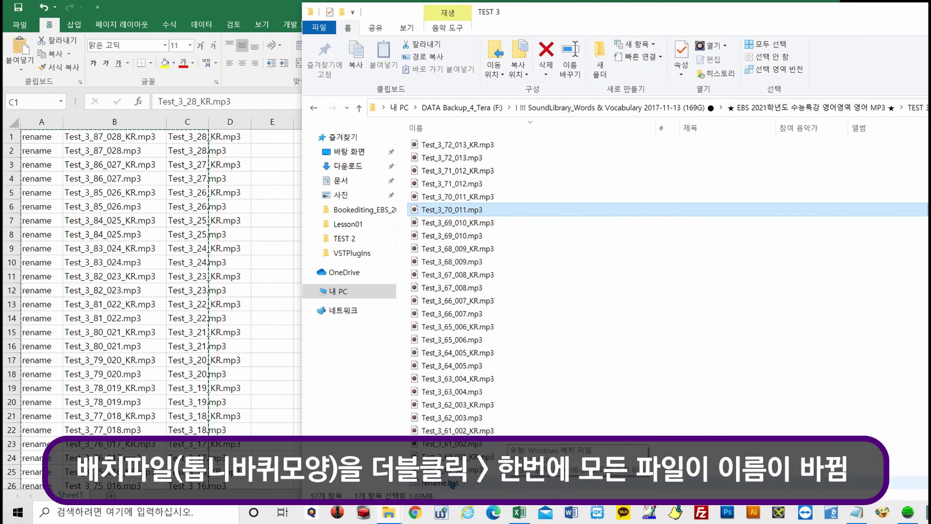
# - Run rename.bat to batch rename the mp3 files in TEST 3, and check the new names against the Excel list
pyautogui.doubleClick(451, 484)
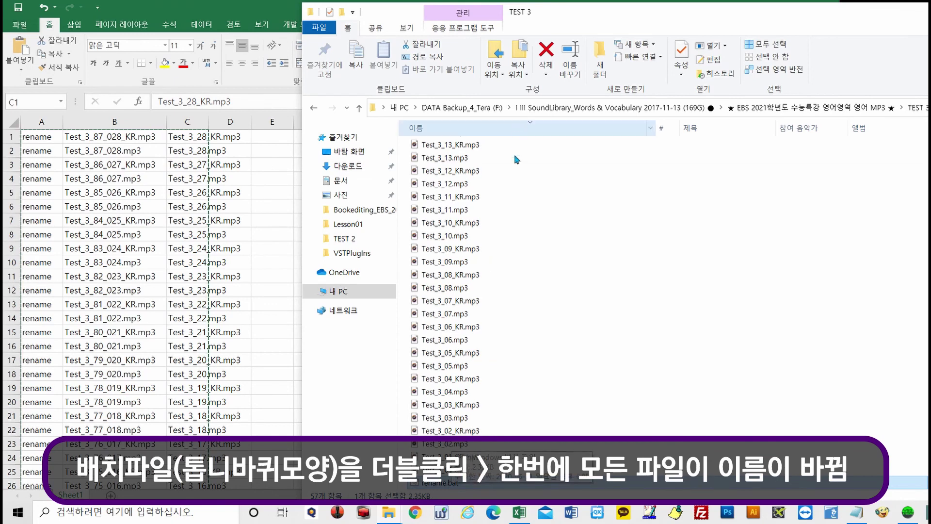
pyautogui.scroll(4, 465, 194)
pyautogui.scroll(6, 573, 309)
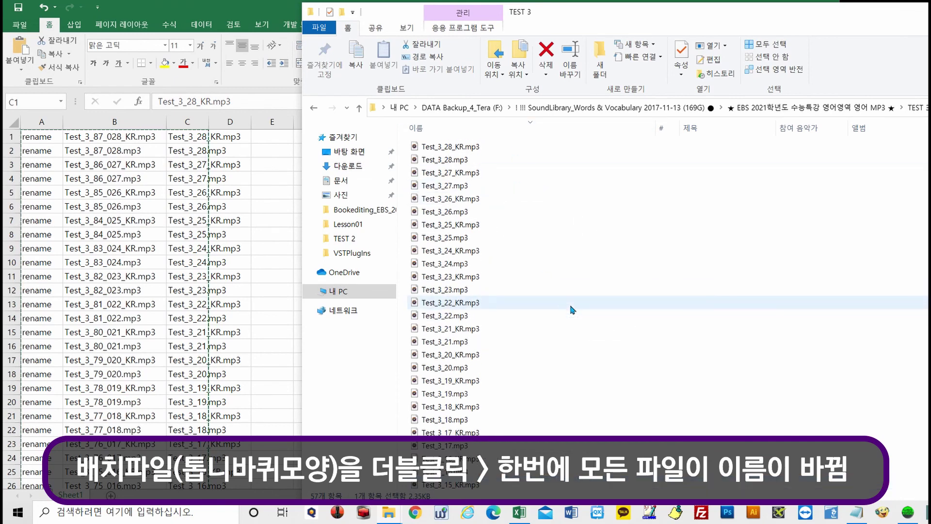
pyautogui.scroll(-10, 572, 309)
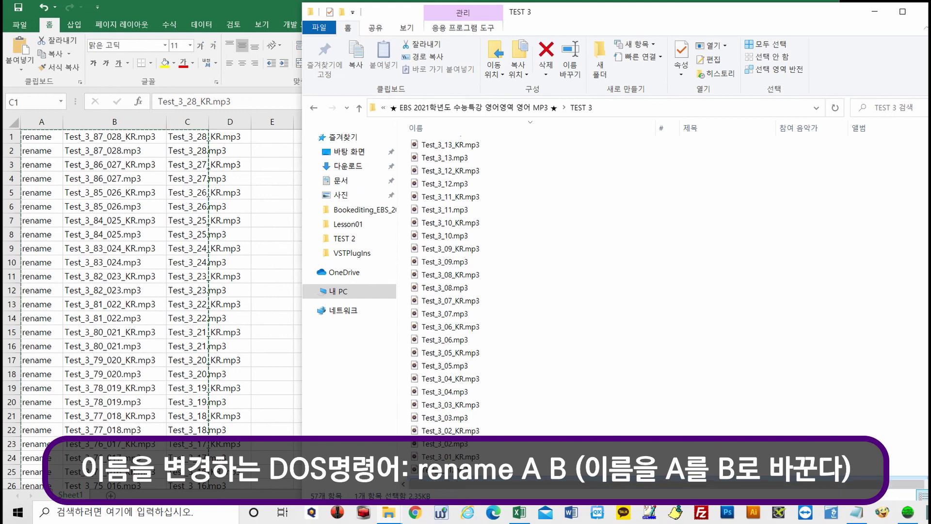
pyautogui.moveTo(930, 202); pyautogui.dragTo(926, 202)
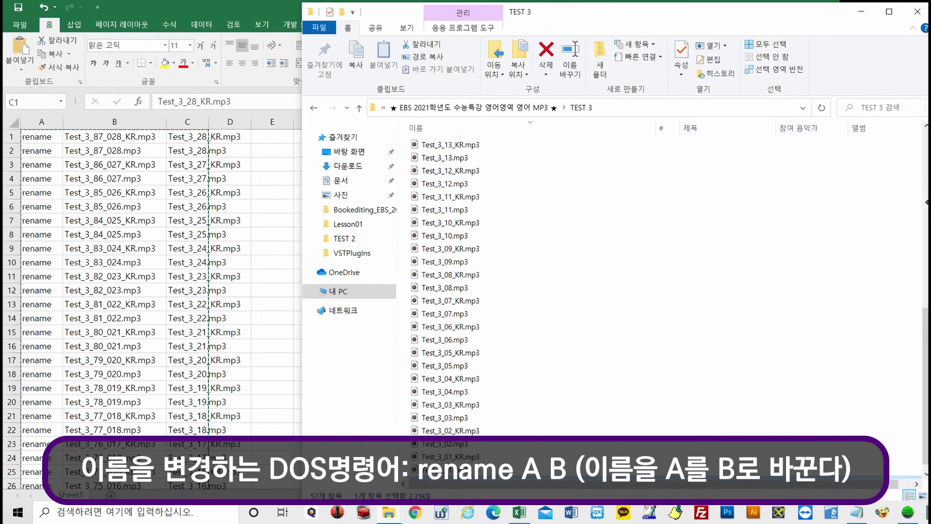